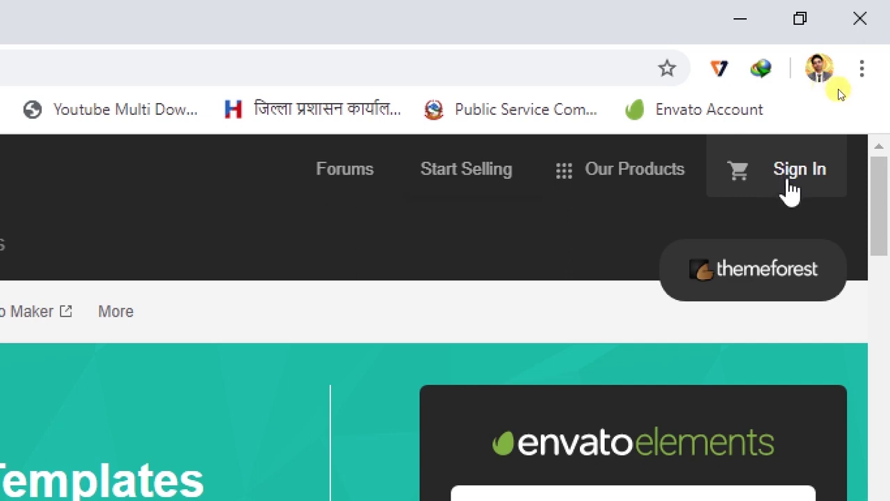
Open the Sign In window and follow the 'Create an Envato account' link.
left_click(783, 175)
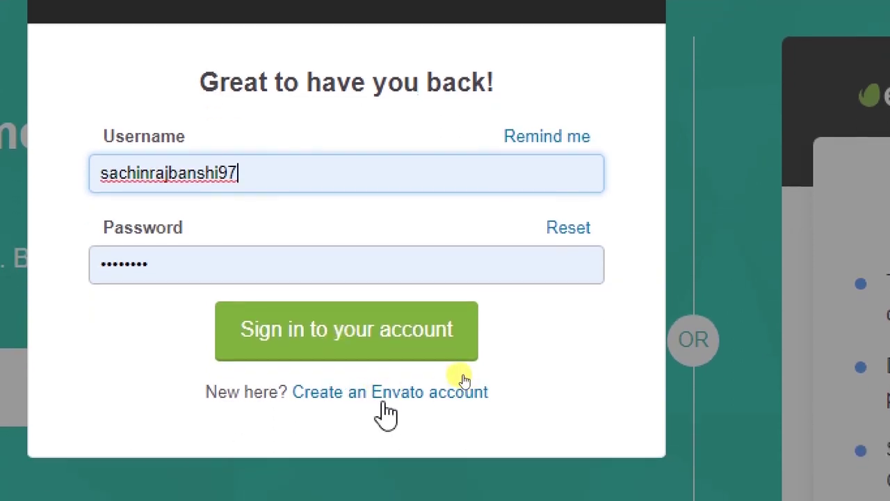
left_click(383, 399)
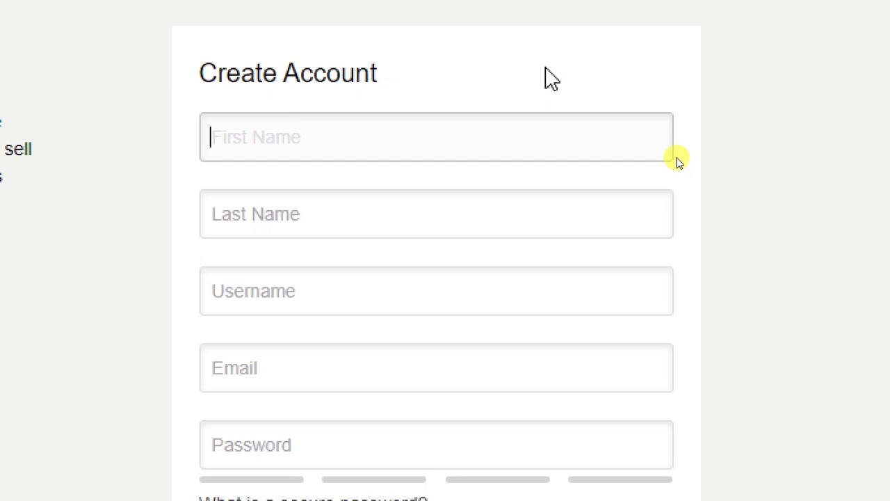
Enter the first name, last name and a username in the sign-up form.
scroll(680, 162, "up", 1)
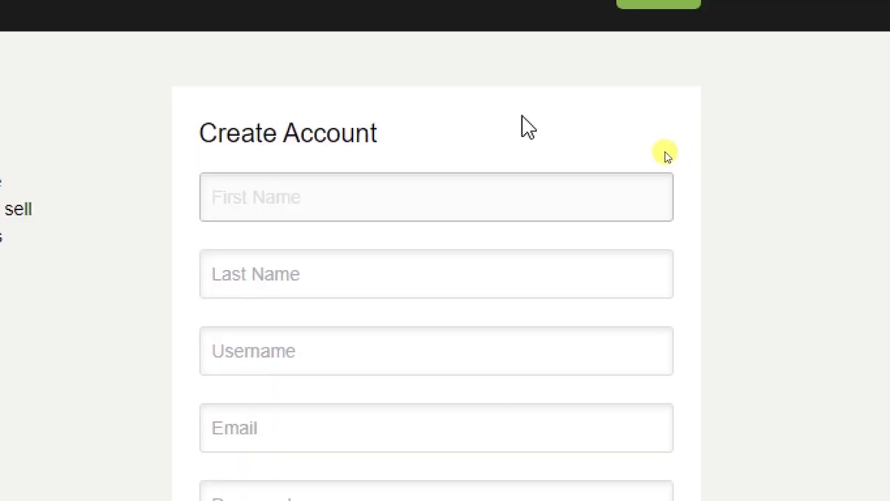
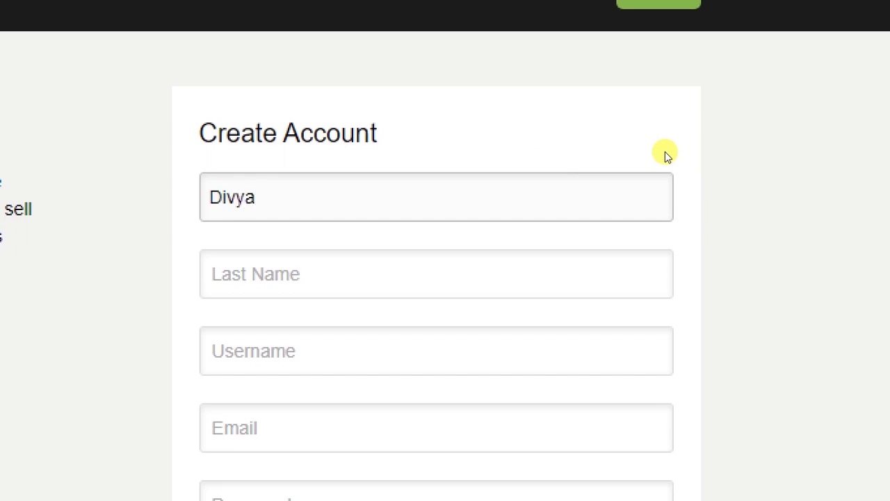
key("Tab")
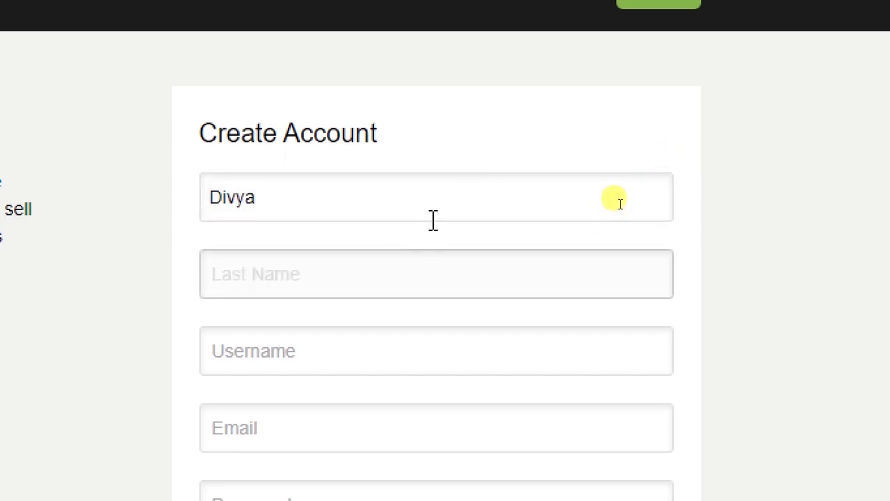
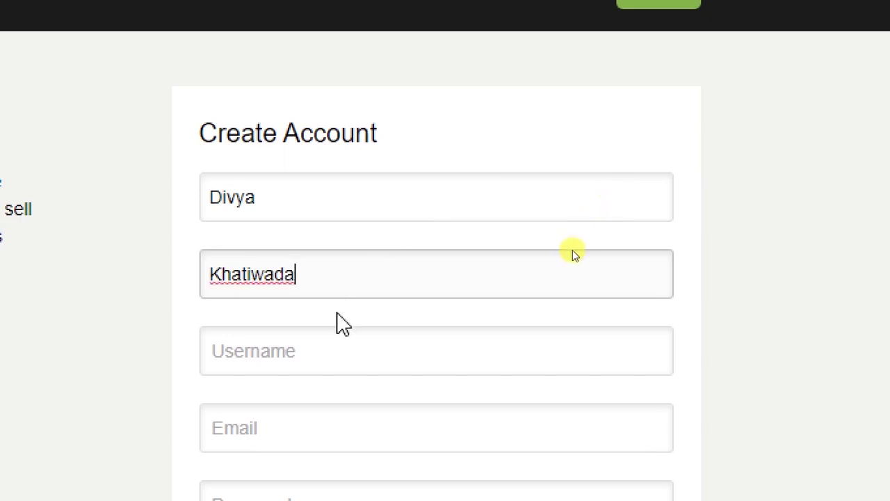
left_click(331, 334)
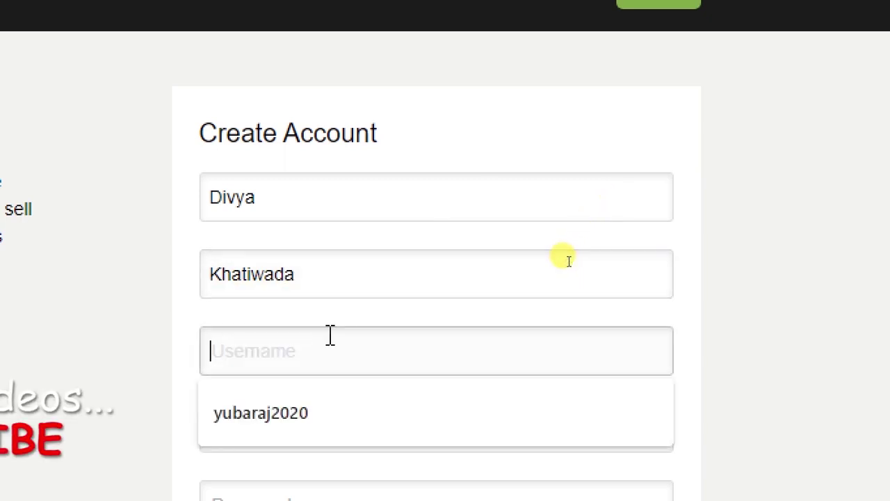
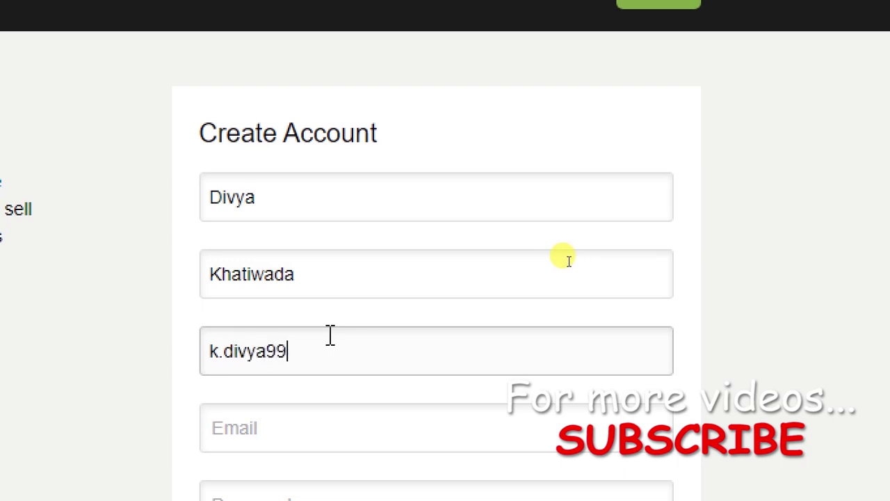
Enter the email address, remove the dot from the username, and type a password.
scroll(328, 334, "down", 3)
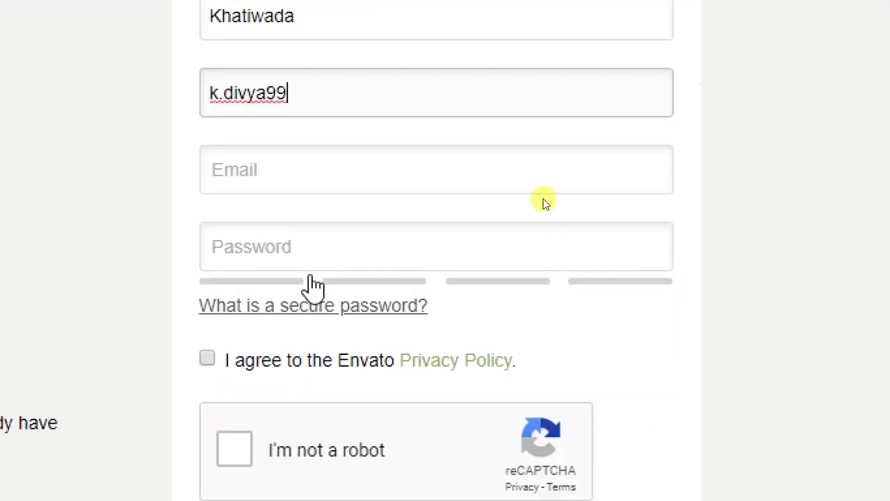
left_click(265, 169)
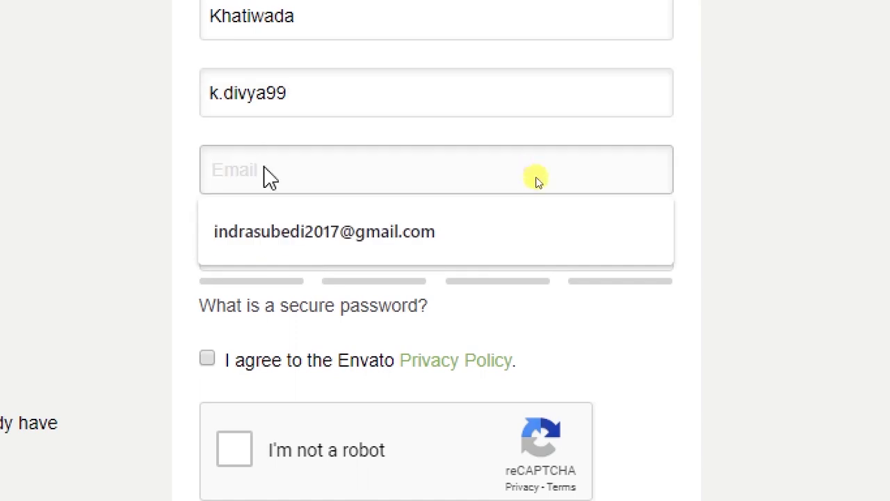
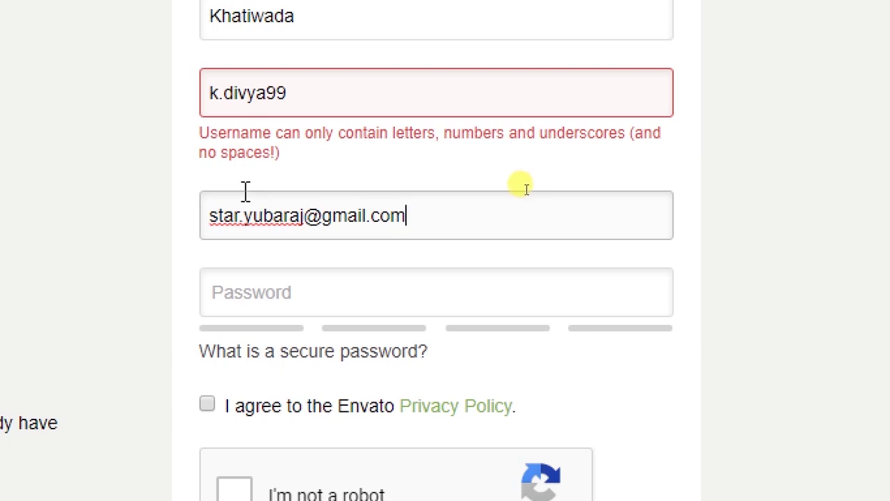
left_click(220, 96)
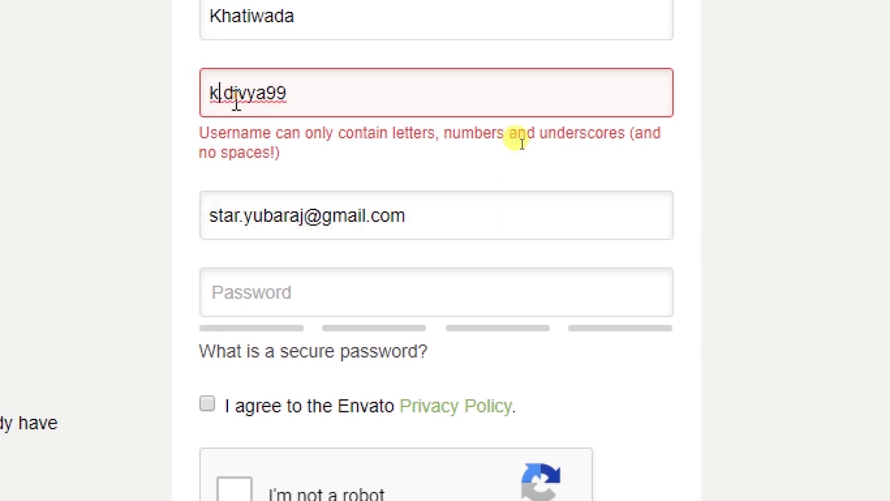
key("Delete")
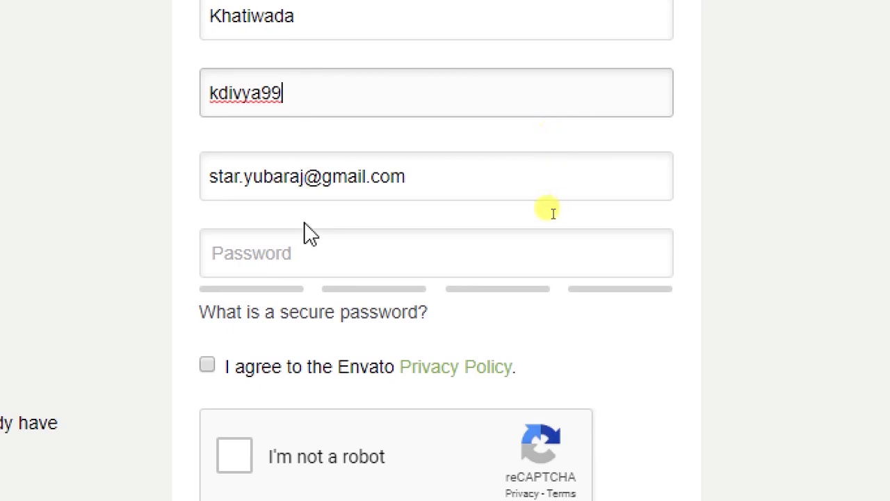
left_click(246, 258)
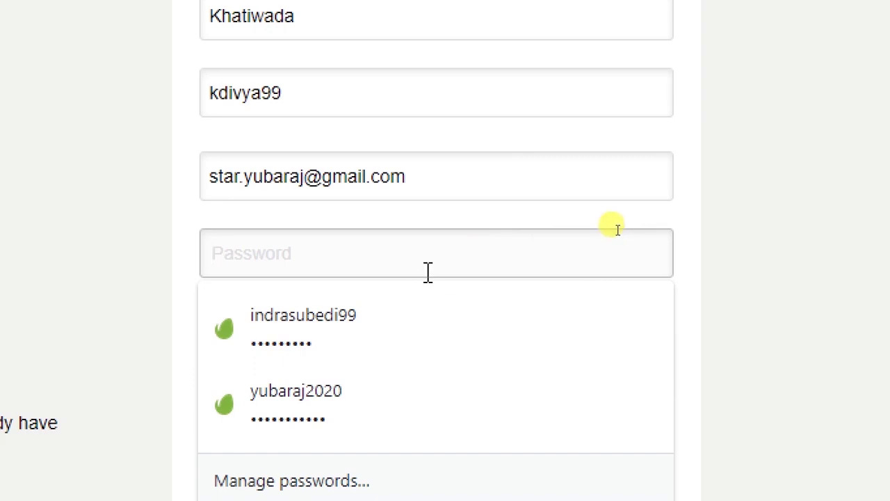
type("••")
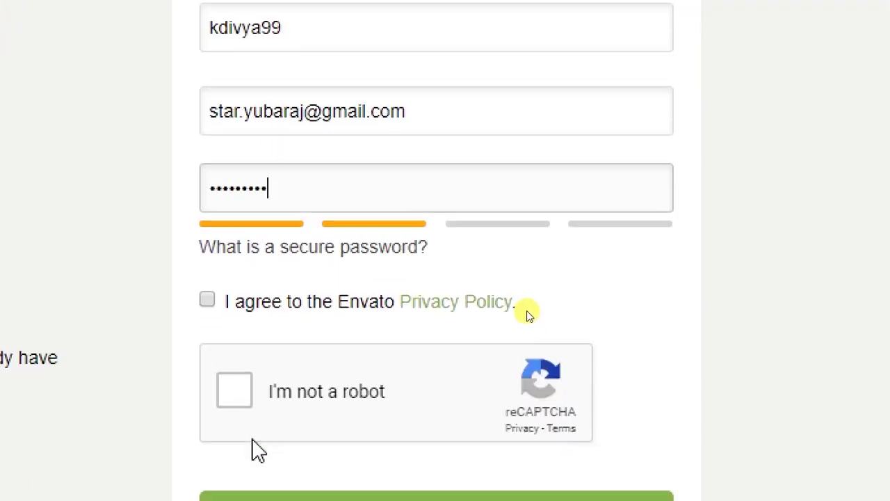
Agree to the Envato Privacy Policy, pass the reCAPTCHA check, and submit Create Account.
left_click(206, 300)
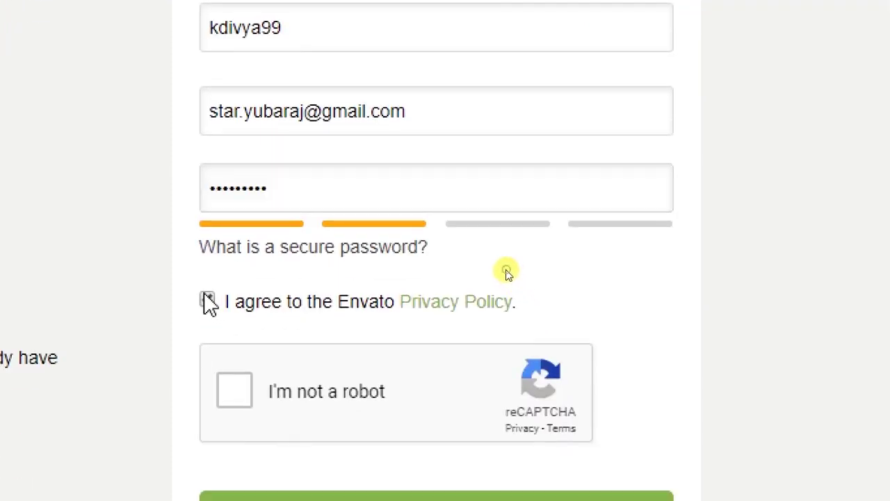
left_click(237, 392)
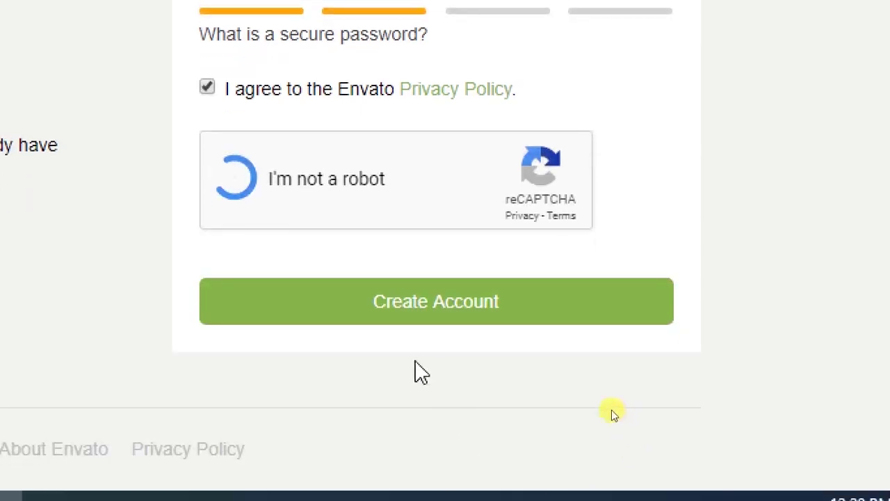
left_click(424, 316)
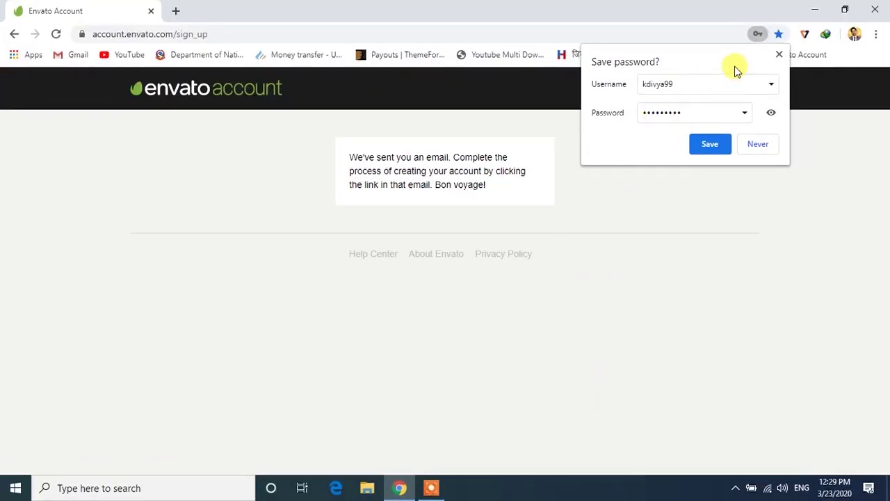
Save the new account's password through Chrome's Save password prompt.
left_click(712, 144)
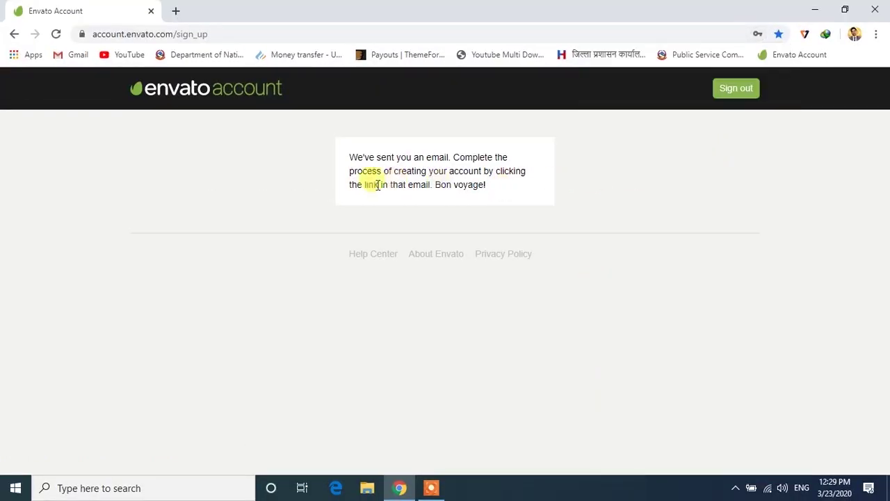
left_click_drag(339, 139, 396, 173)
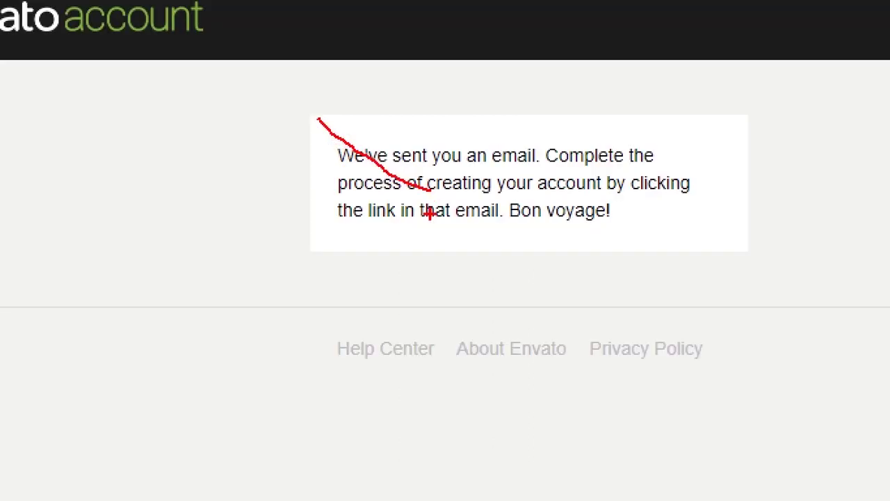
key("e")
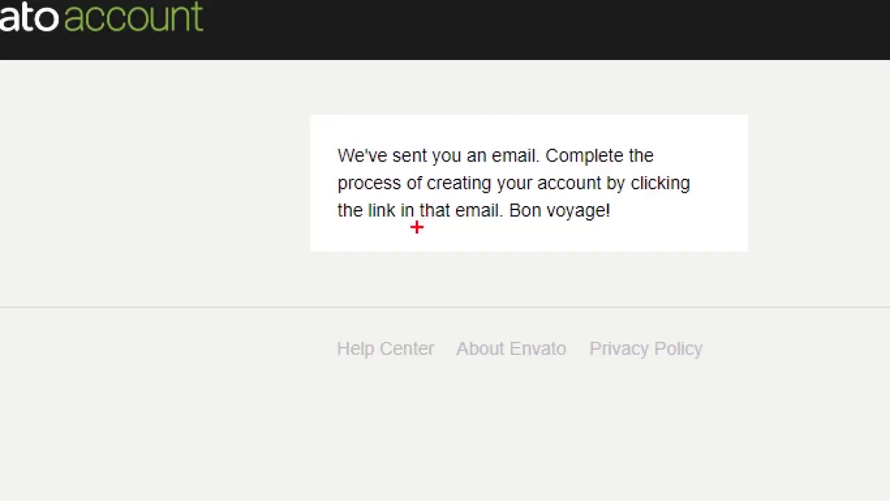
left_click_drag(320, 136, 743, 262)
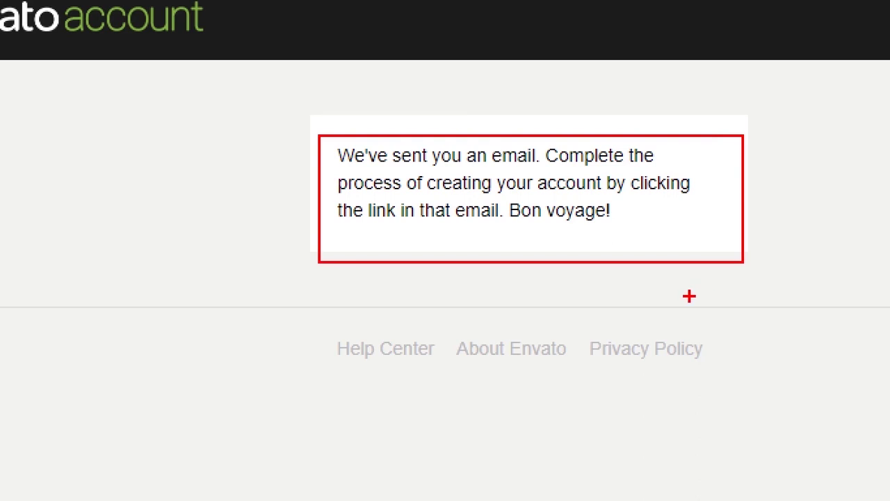
key("e")
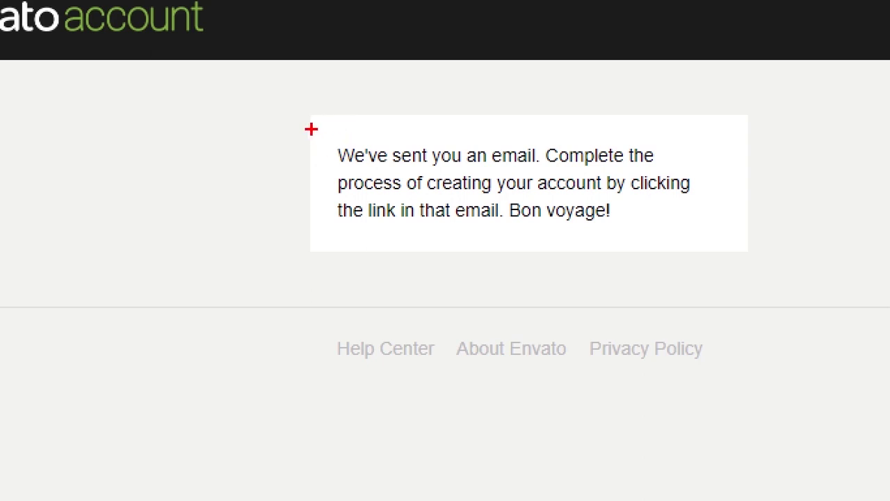
mouse_move(311, 129)
left_mouse_down()
mouse_move(735, 234)
mouse_move(738, 259)
left_mouse_up()
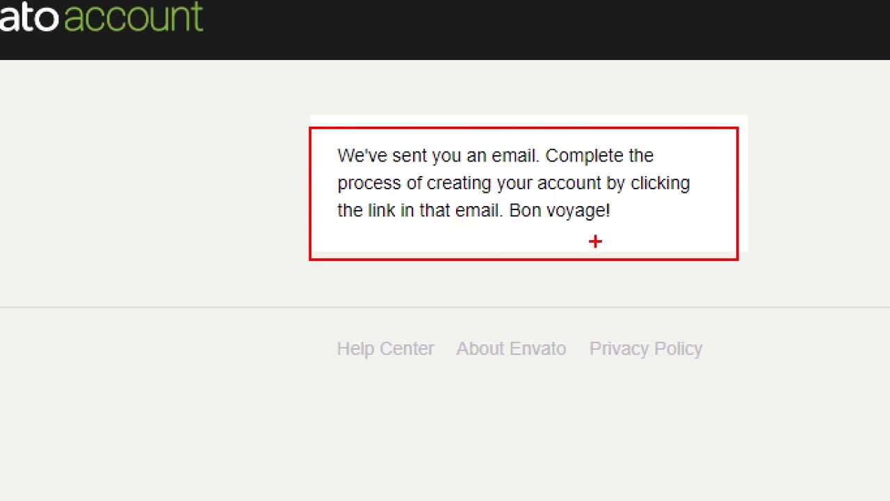
key("ctrl+z")
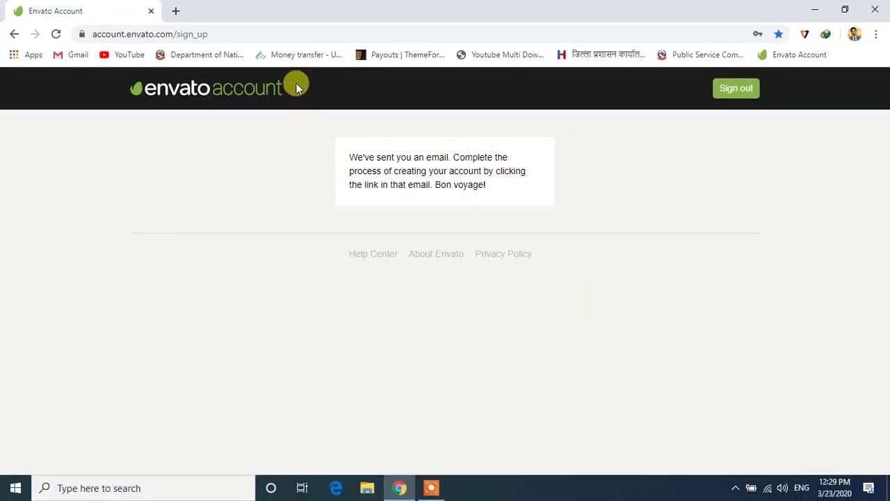
Open a new Chrome tab and go to gmail.
left_click(177, 12)
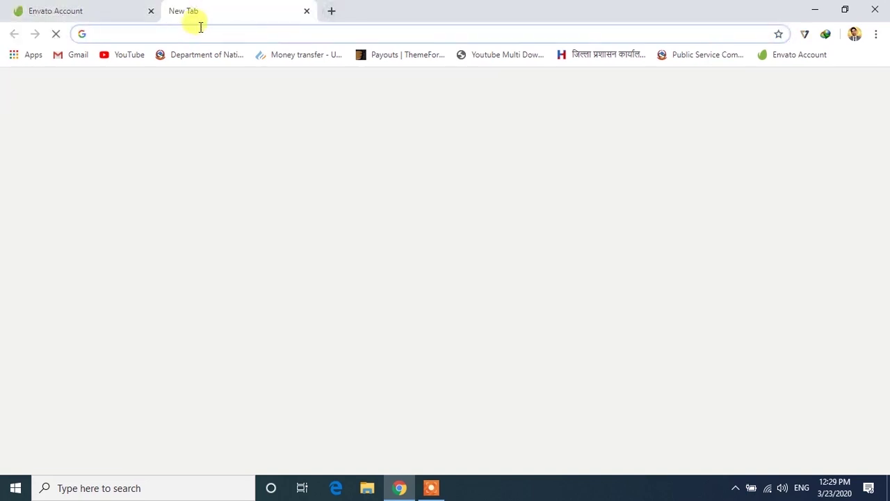
type("gmail")
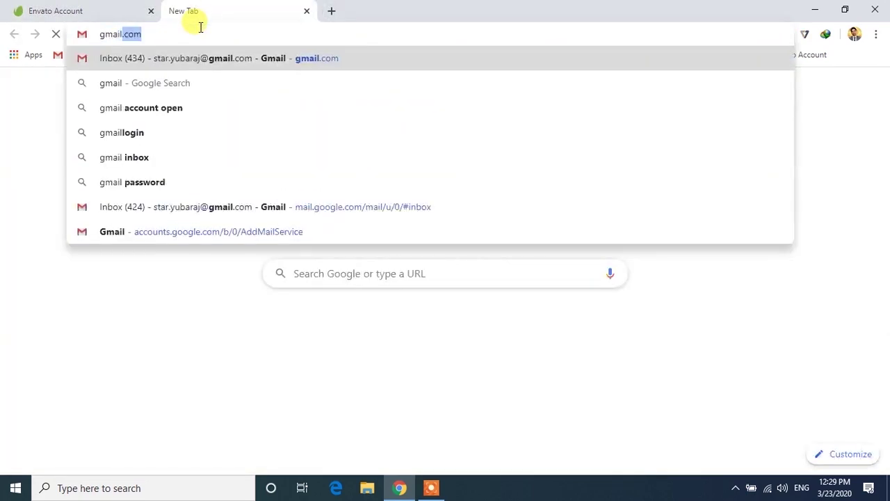
key("Return")
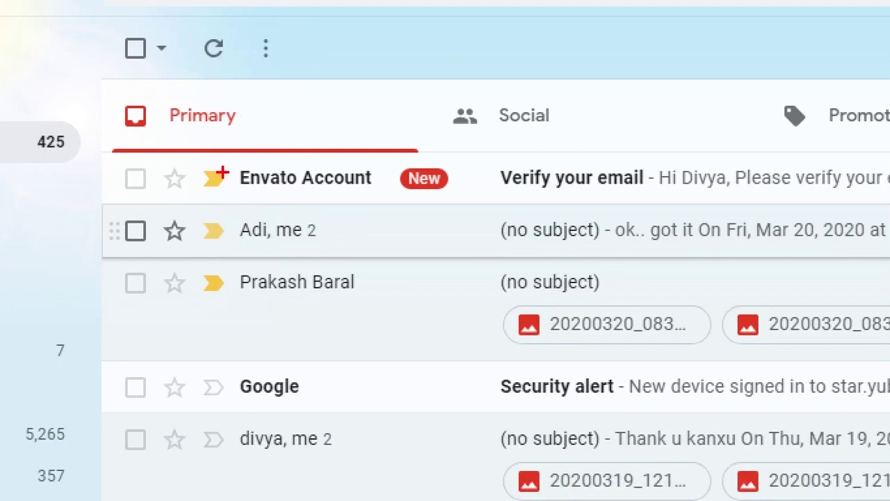
mouse_move(227, 161)
left_mouse_down()
mouse_move(494, 204)
mouse_move(665, 206)
left_mouse_up()
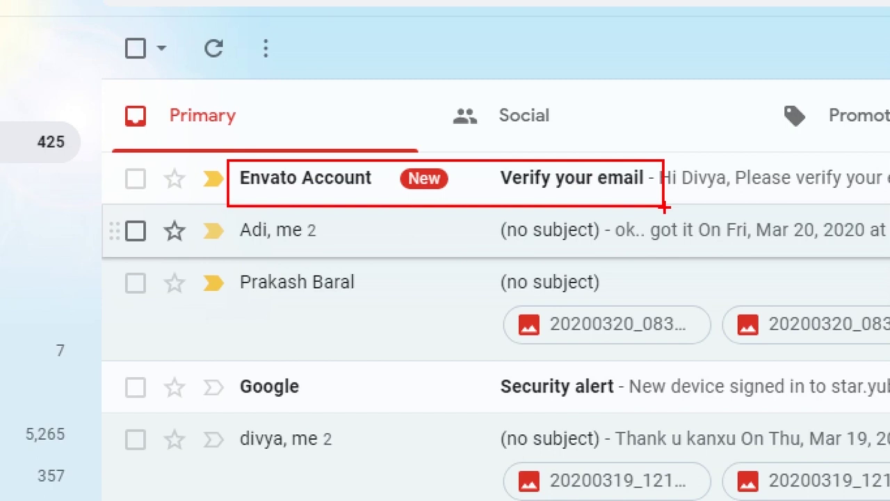
left_click_drag(665, 207, 664, 206)
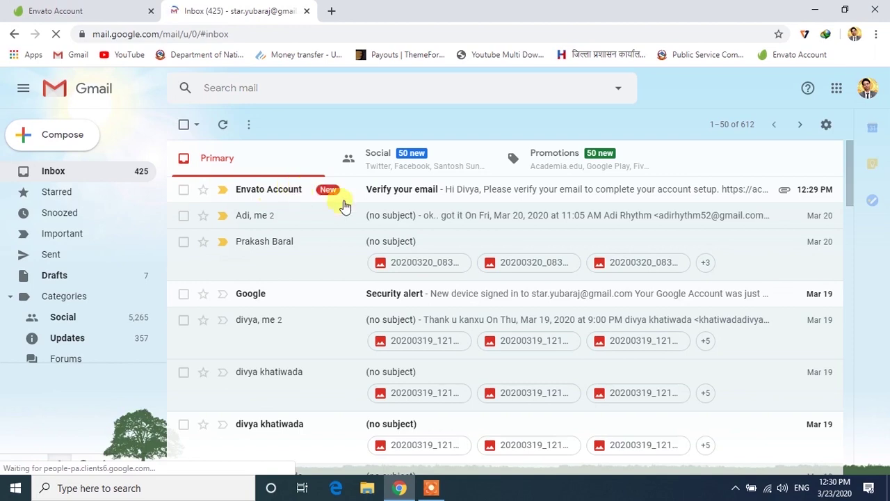
Open Envato's 'Verify your email' message in Gmail and click its Verify link.
left_click(402, 208)
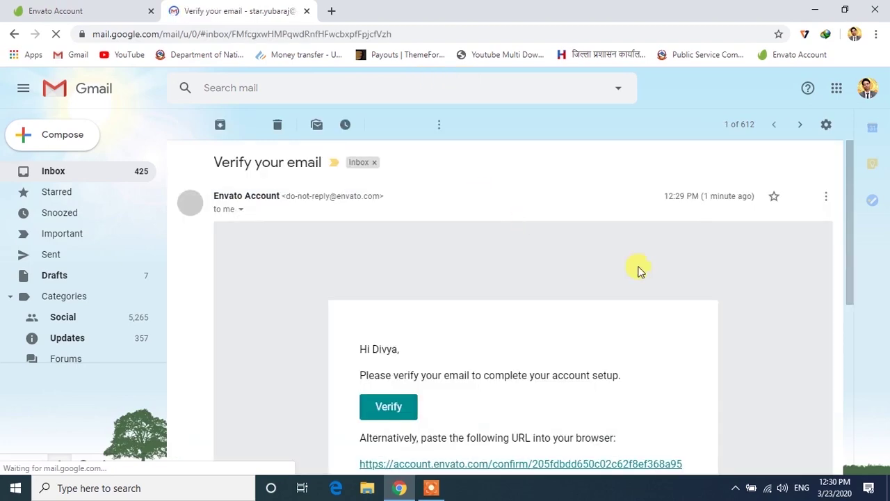
scroll(635, 268, "down", 4)
scroll(629, 271, "up", 1)
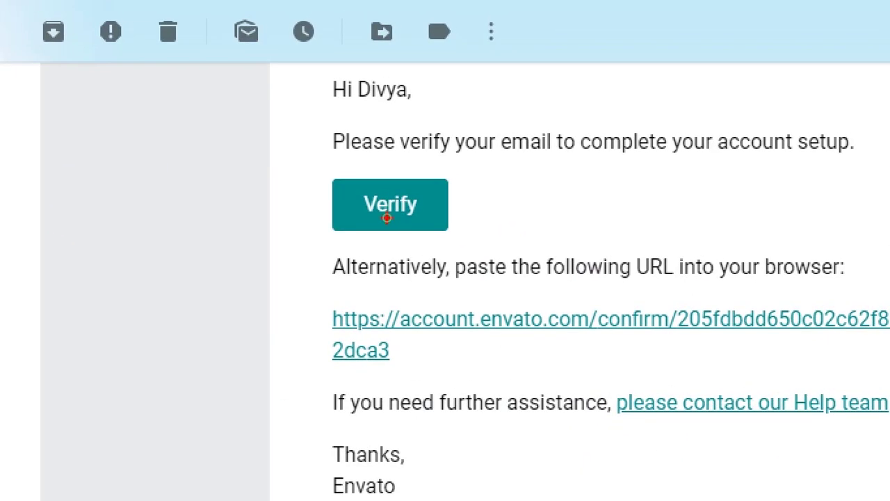
left_click_drag(325, 173, 471, 236)
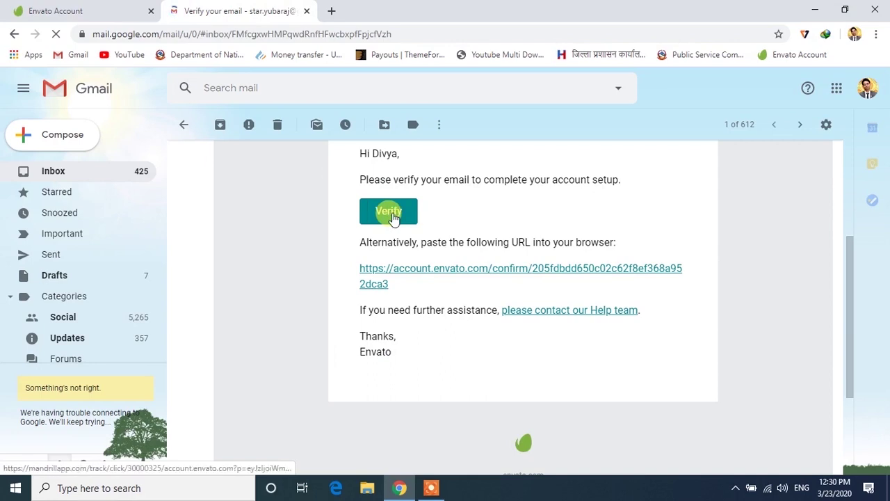
left_click(438, 221)
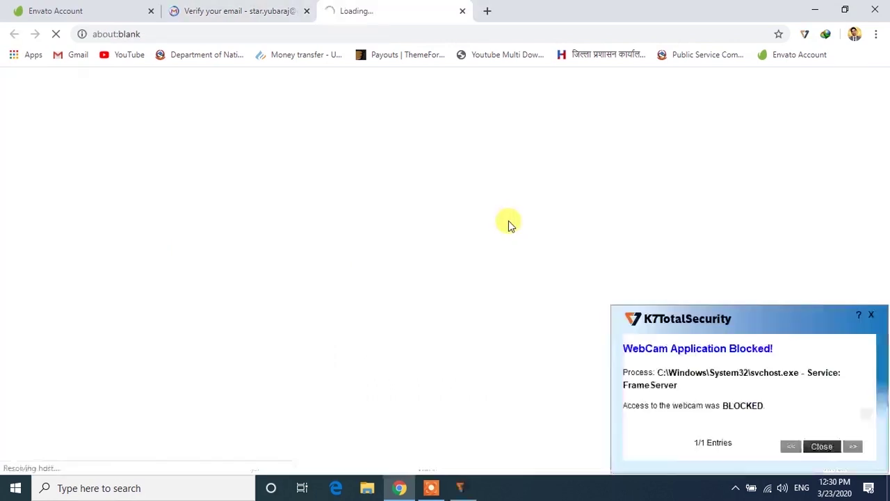
Dismiss the webcam-blocked notice and close the old Envato Account tab, reviewing the Welcome page.
left_click(824, 446)
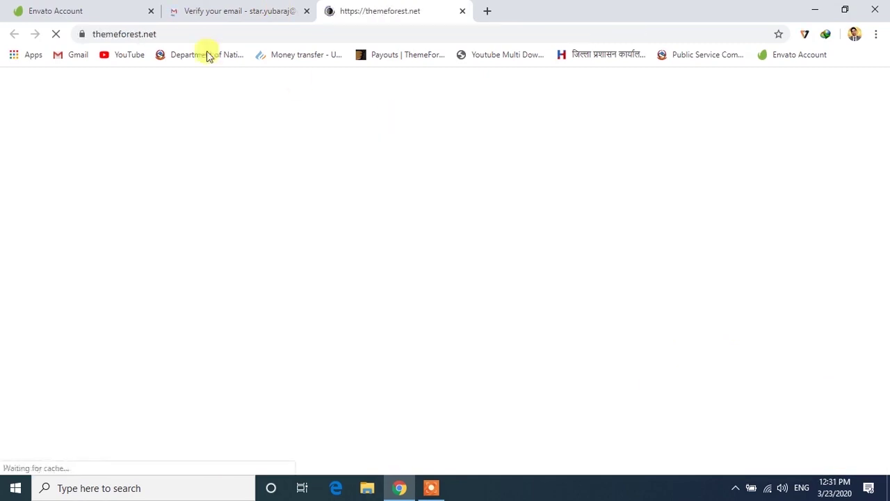
left_click(149, 11)
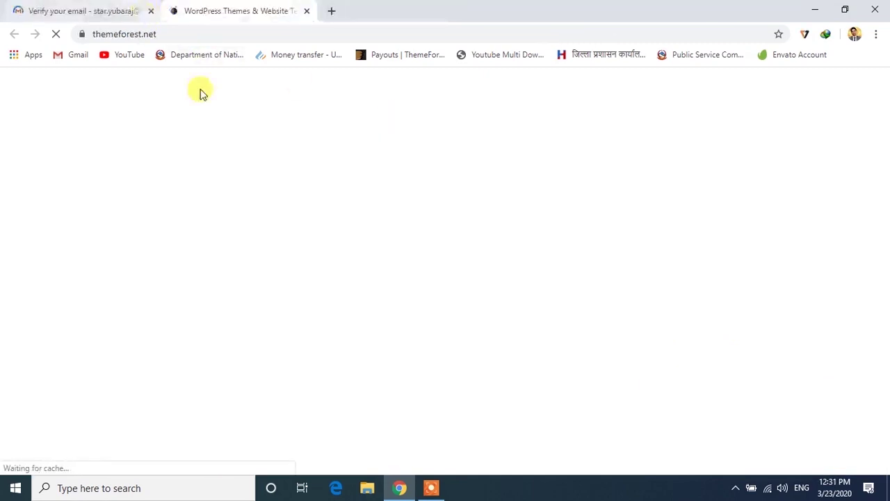
scroll(748, 214, "down", 4)
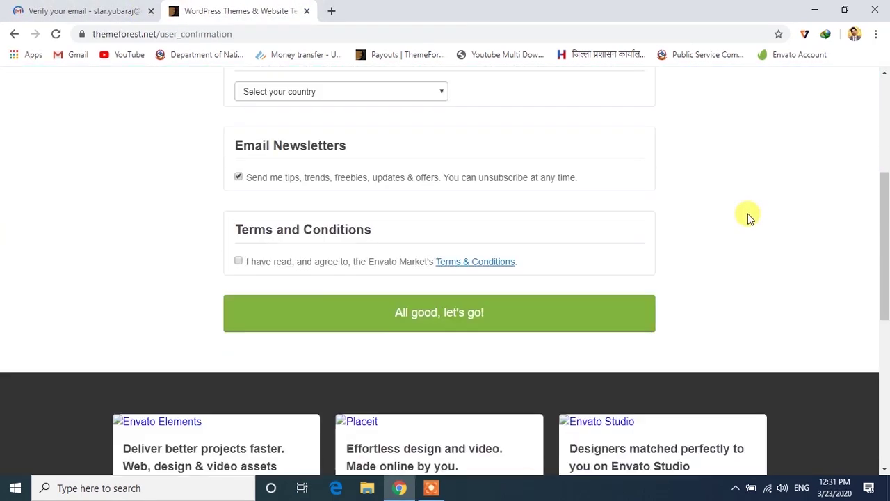
scroll(748, 214, "up", 3)
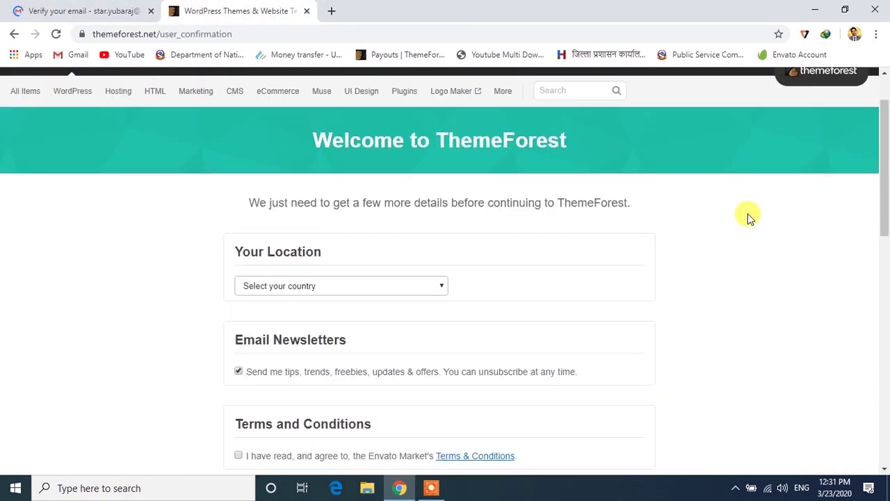
scroll(748, 214, "up", 1)
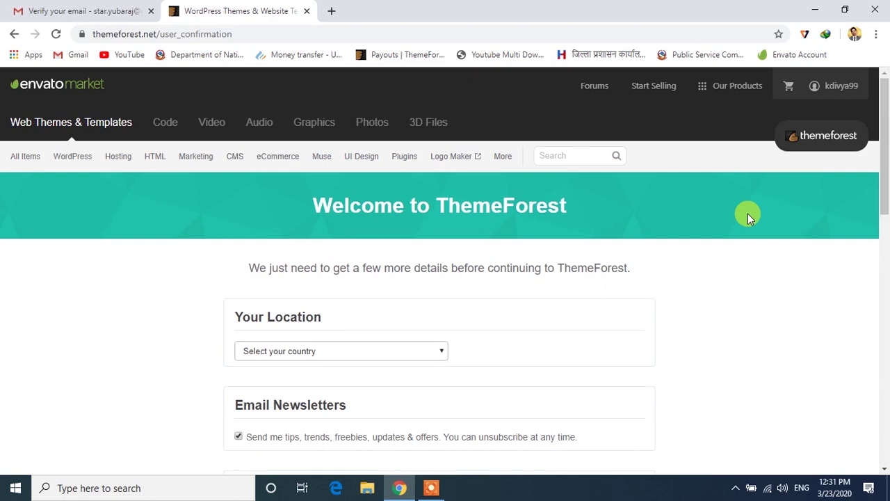
scroll(584, 327, "down", 2)
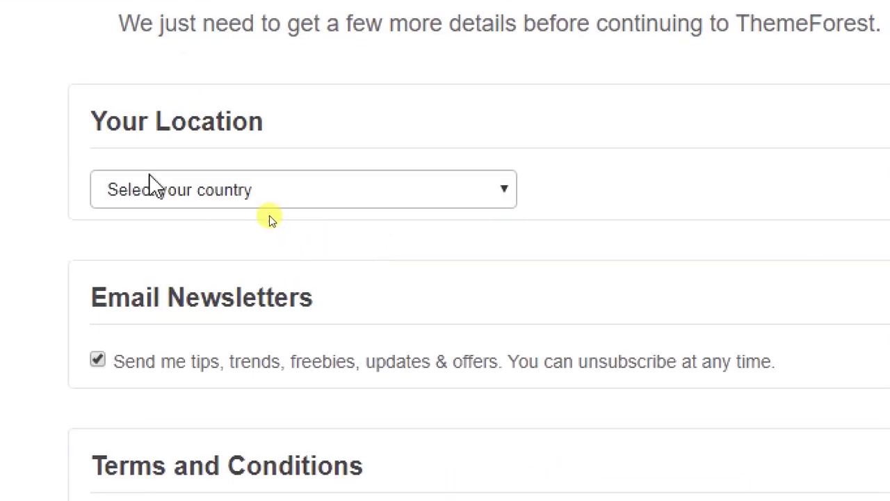
Choose Nepal as the country, accept the Terms & Conditions, and submit 'All good, let's go!'.
left_click(192, 197)
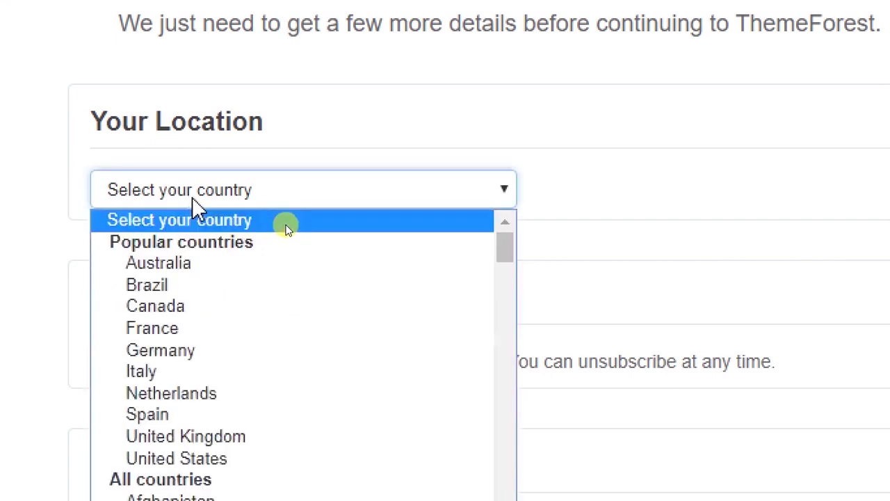
key("n")
key("a")
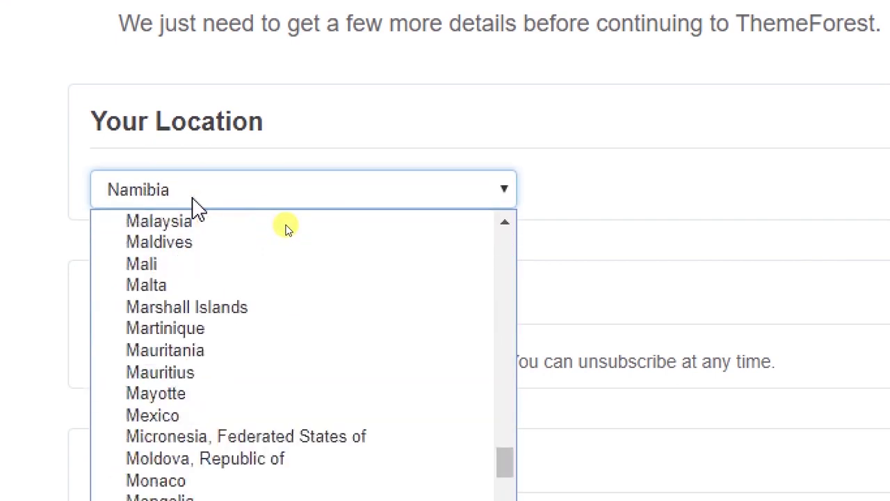
scroll(215, 258, "down", 3)
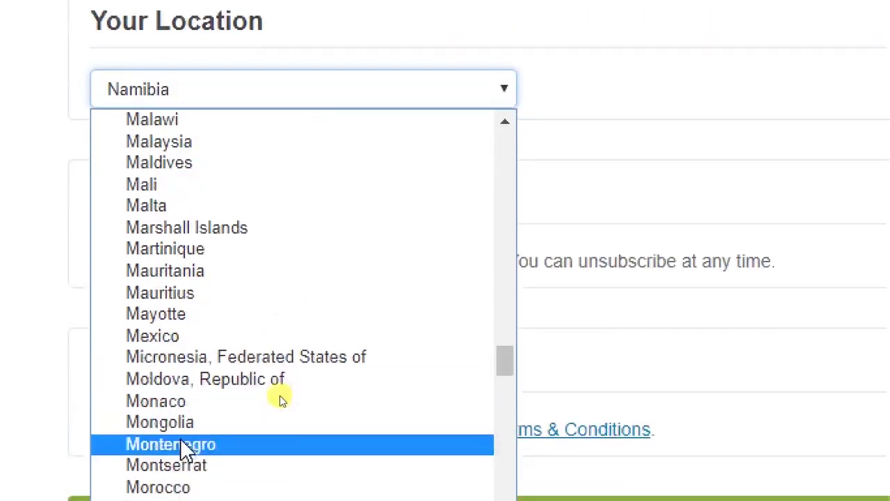
scroll(219, 448, "down", 5)
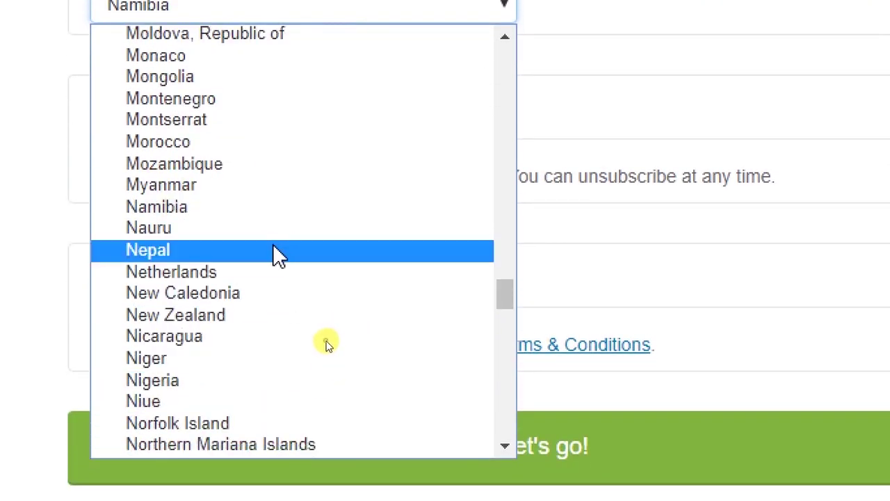
left_click(273, 248)
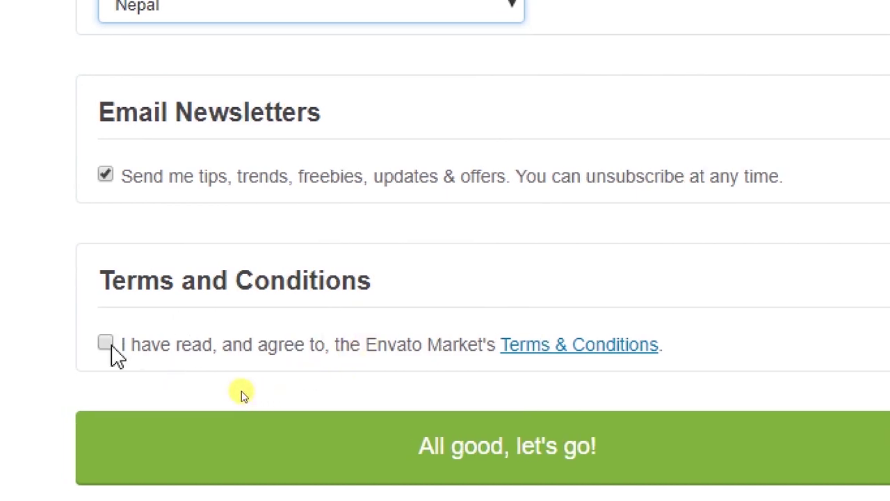
left_click(111, 342)
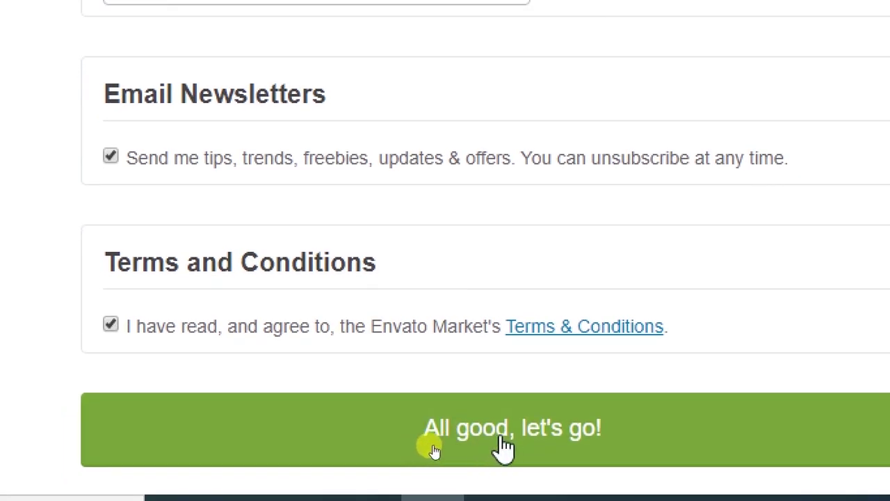
left_click(502, 446)
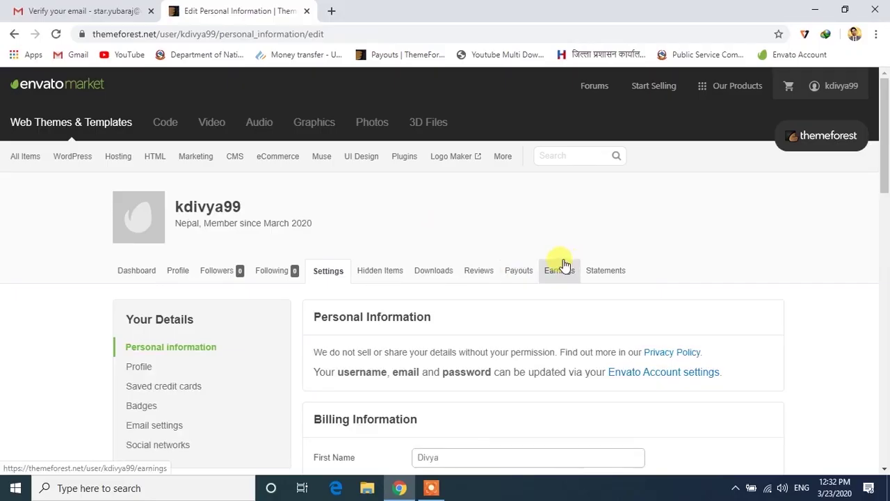
Switch from the Settings page to the Payouts tab.
scroll(792, 304, "down", 2)
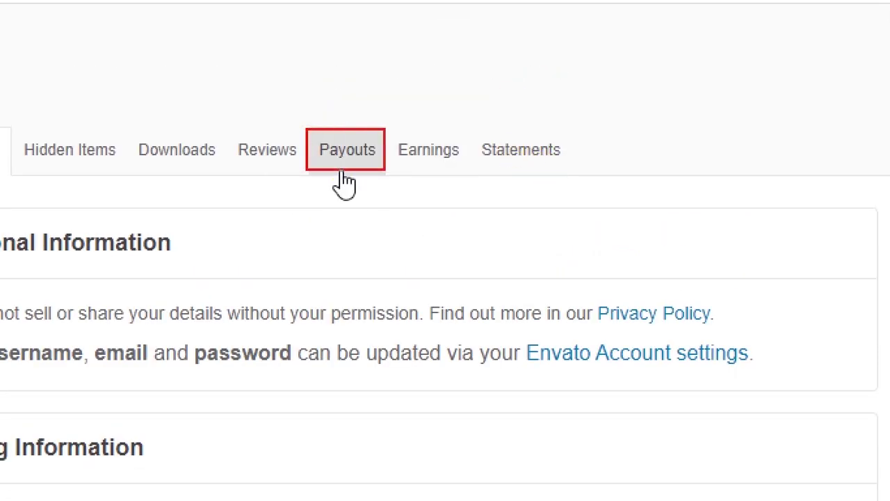
left_click(345, 182)
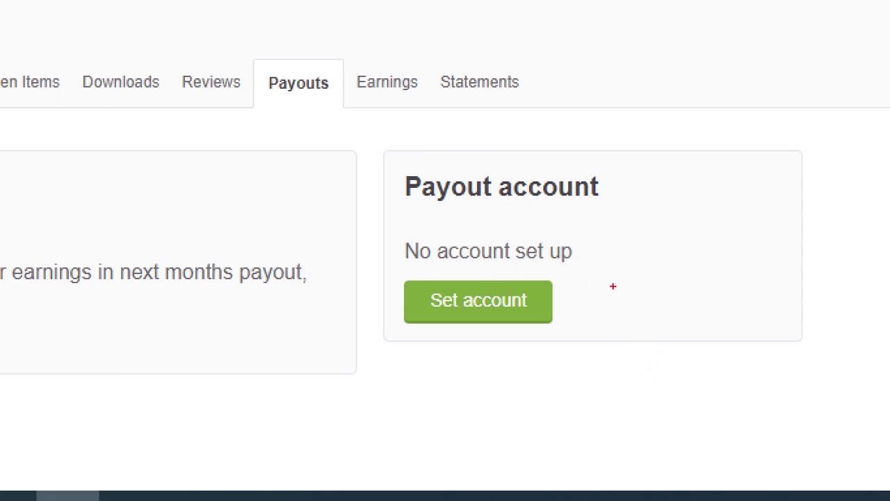
Choose Payoneer as the payout method and follow the link to register a Payoneer account.
left_click_drag(393, 274, 575, 338)
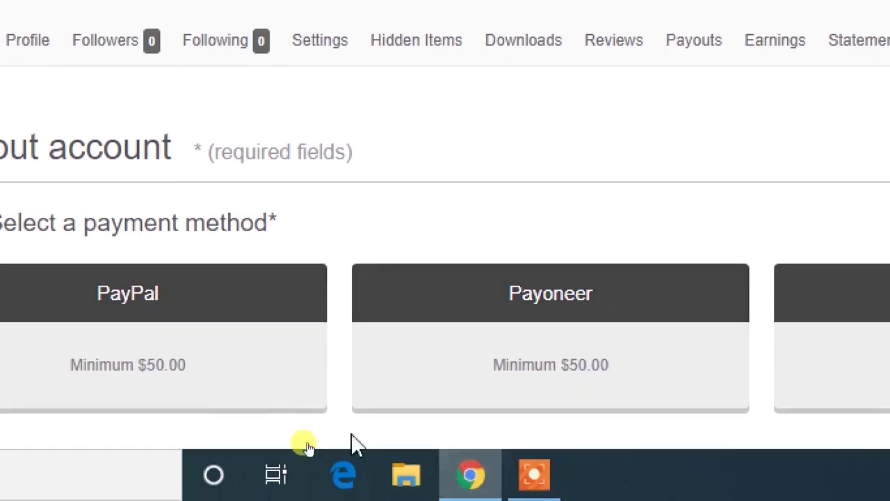
scroll(469, 337, "down", 2)
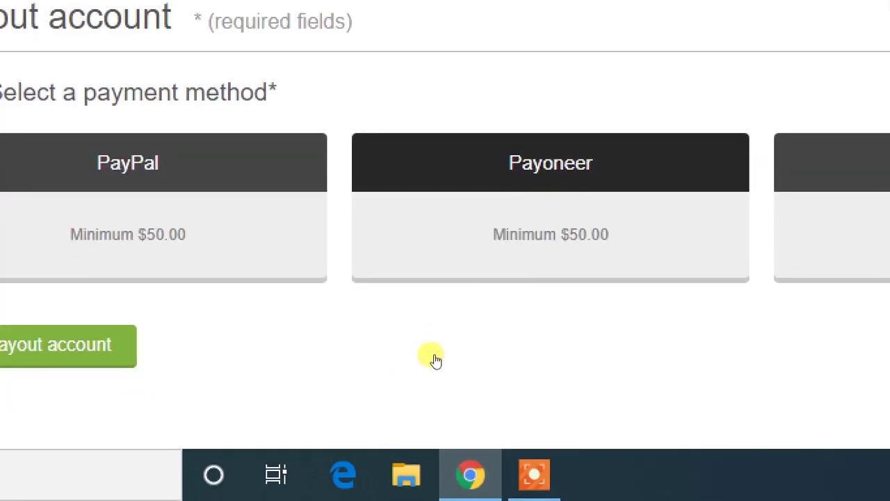
left_click(531, 227)
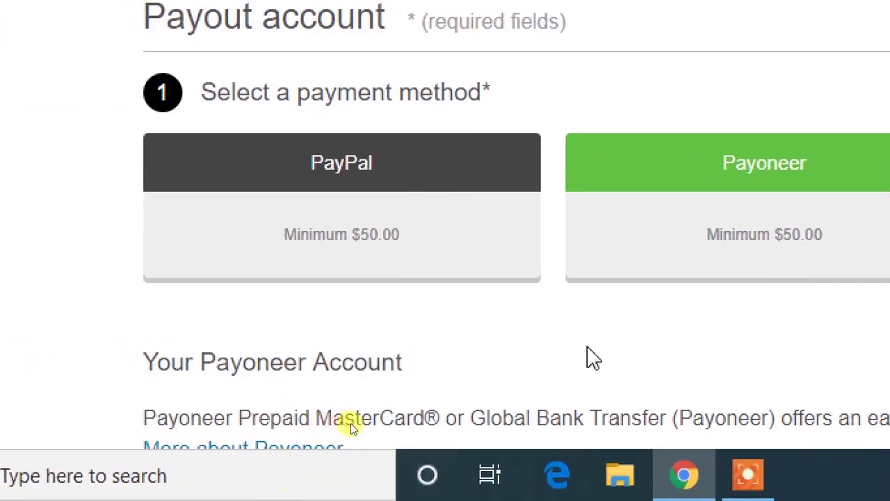
scroll(348, 421, "down", 2)
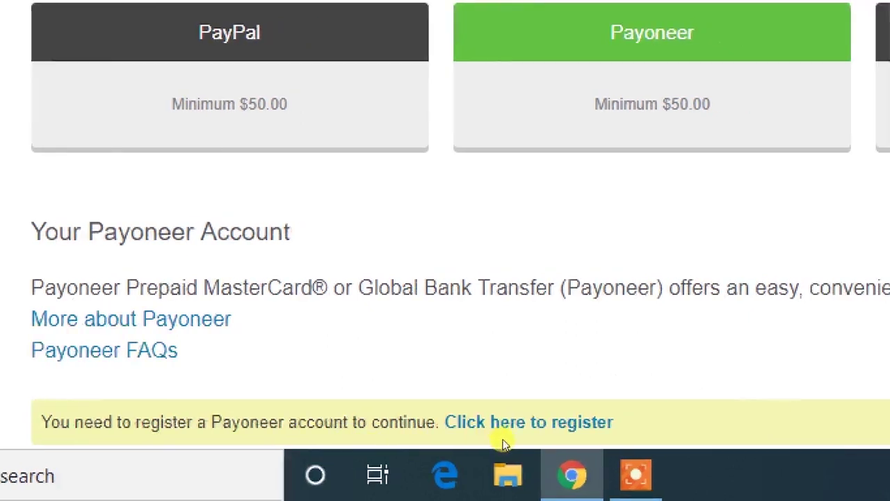
scroll(505, 410, "down", 2)
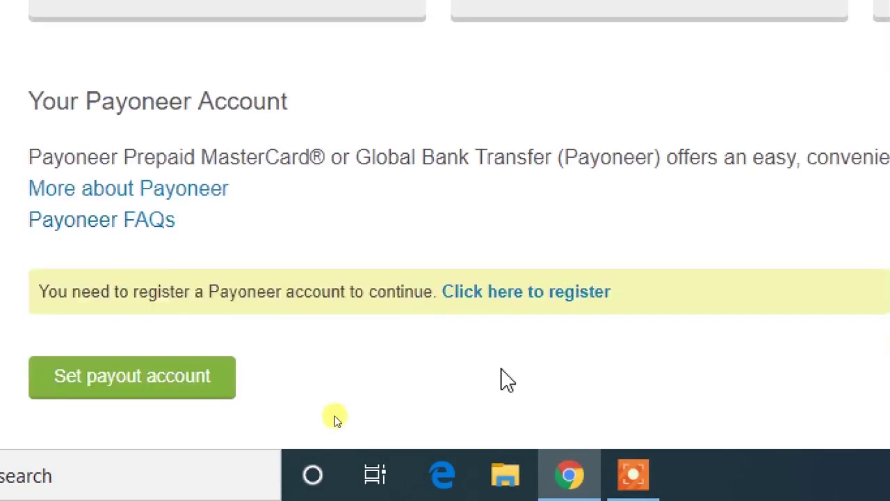
left_click(561, 295)
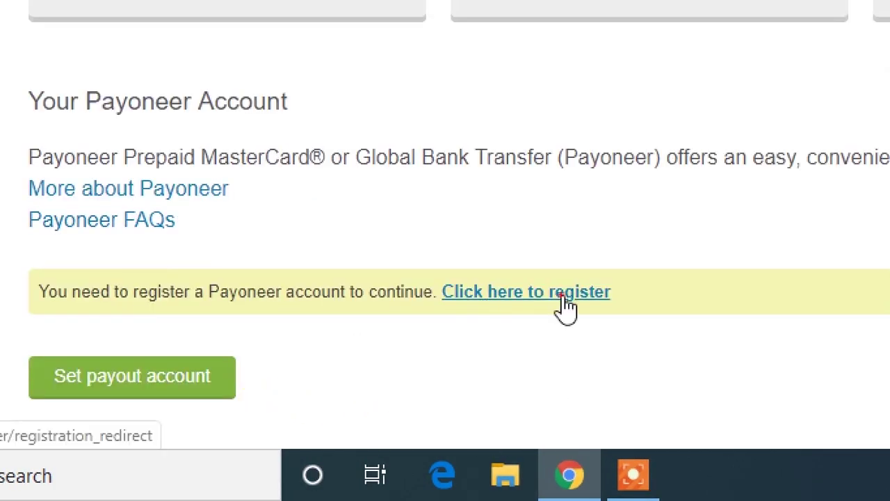
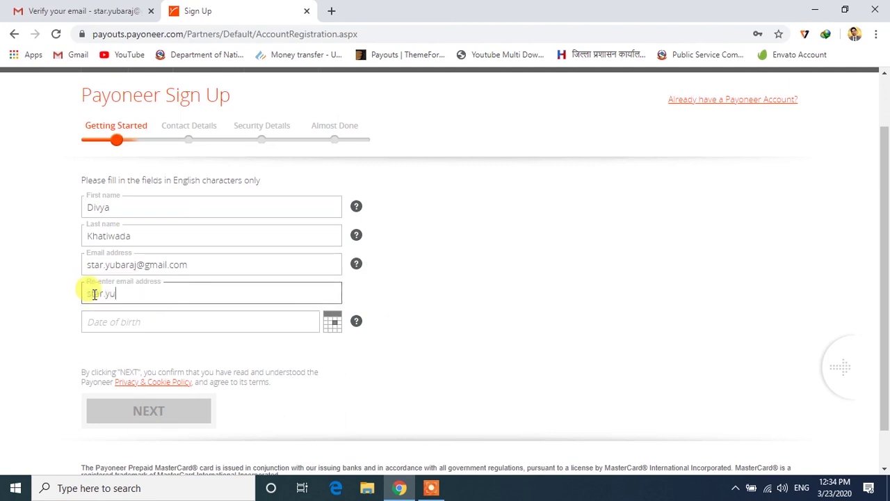
Re-enter the email address to confirm it and fill in the date of birth.
key("Tab")
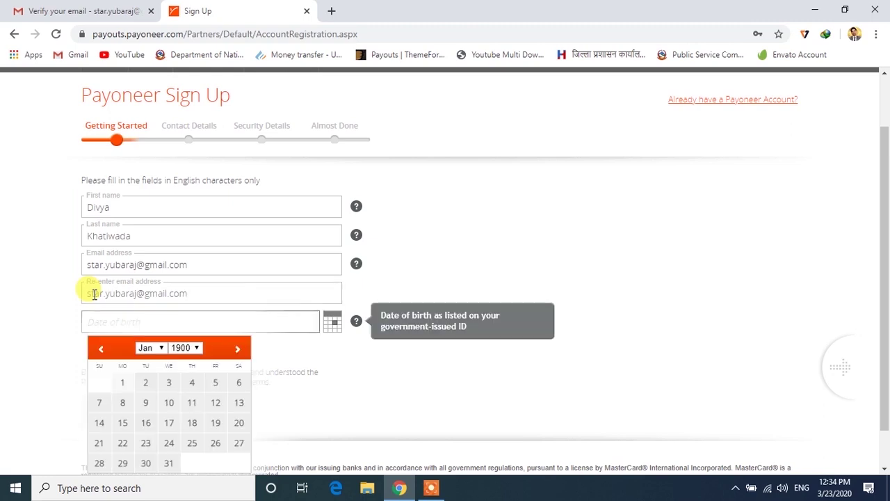
scroll(82, 323, "down", 1)
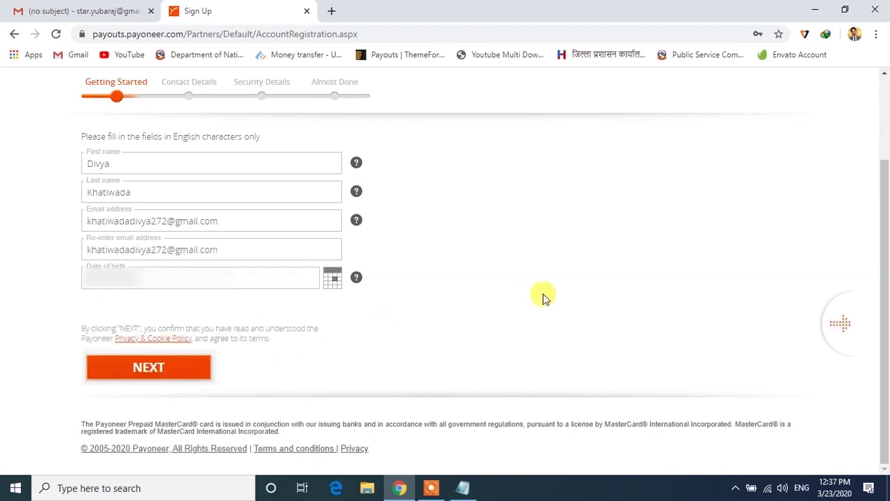
scroll(542, 296, "up", 1)
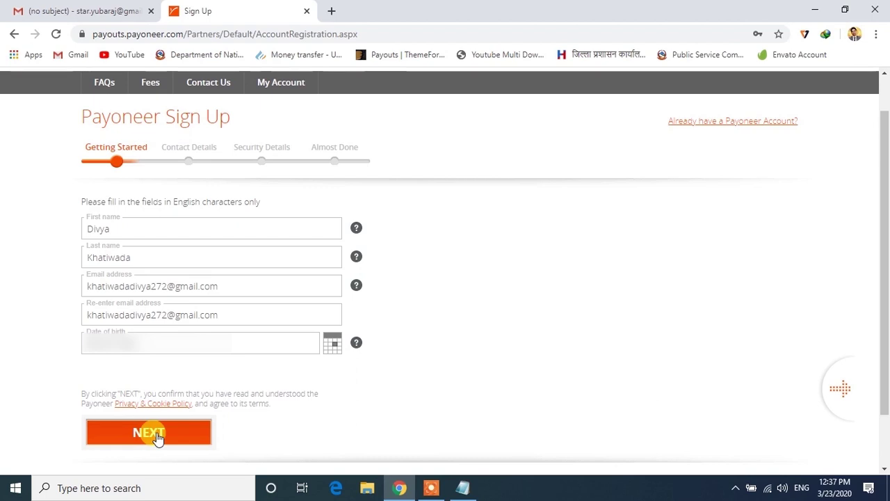
Submit the Getting Started details and choose Nepal as the country.
left_click(156, 434)
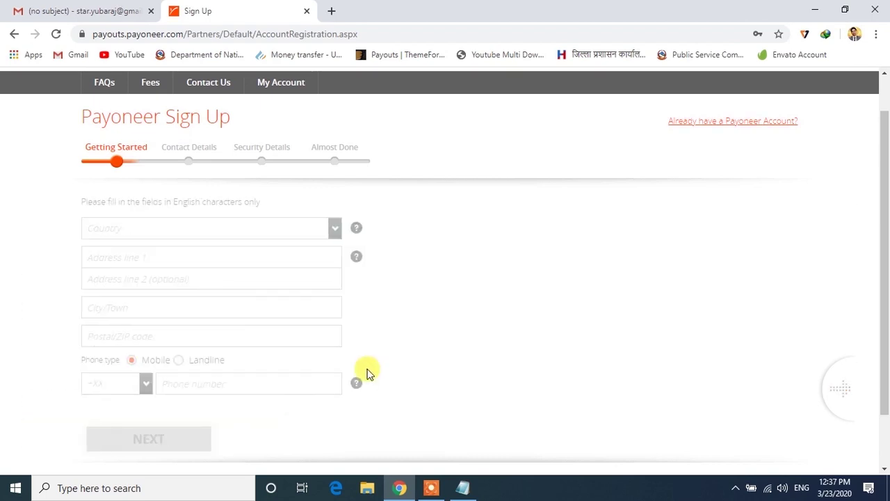
scroll(452, 333, "up", 1)
scroll(452, 332, "down", 1)
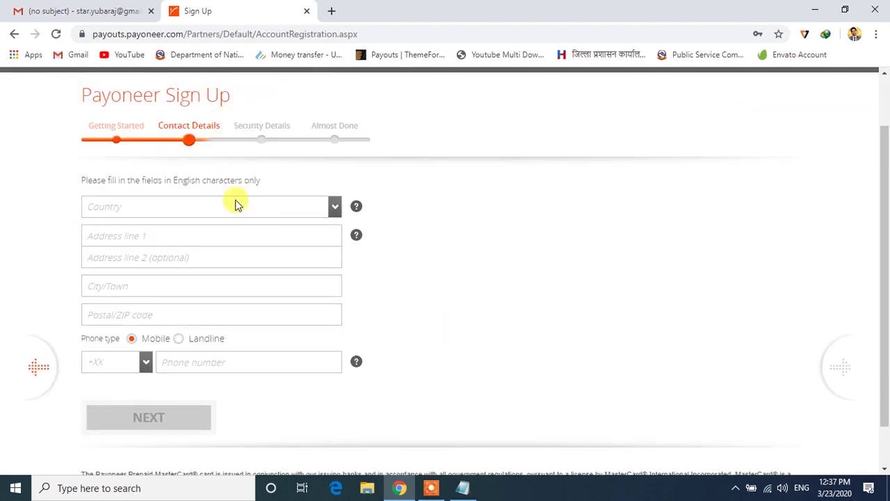
left_click(124, 206)
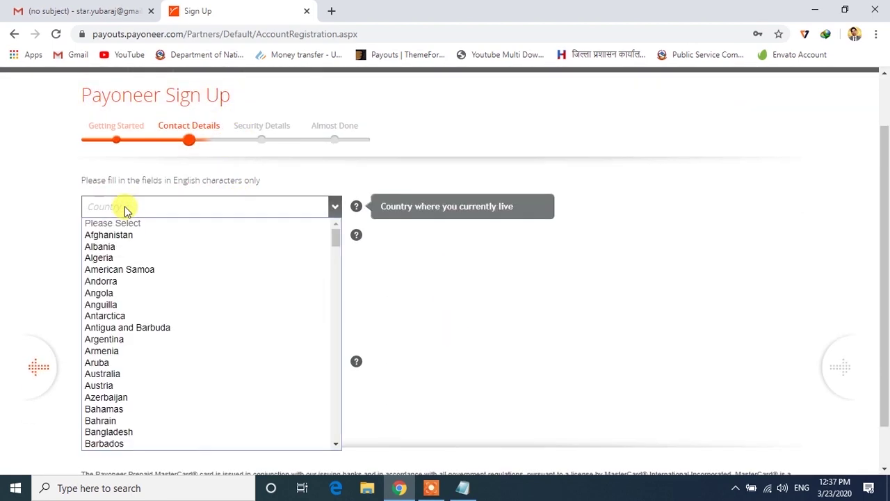
key("n")
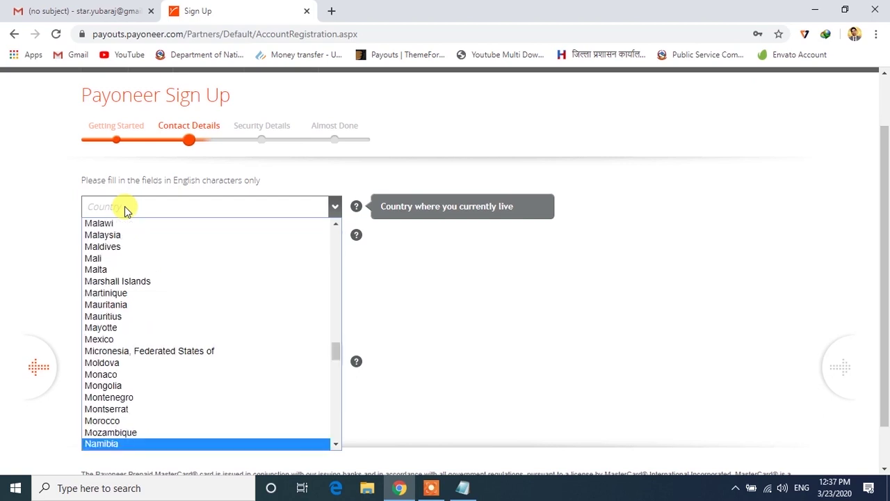
key("n")
key("n")
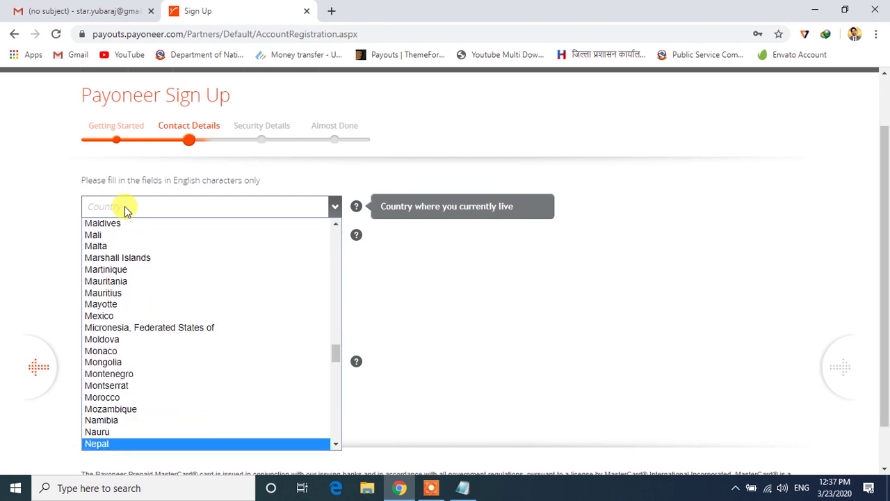
key("Return")
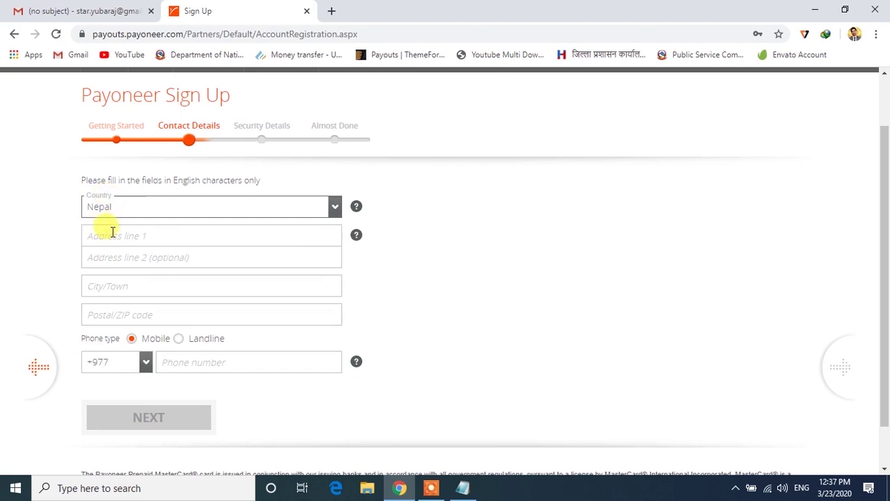
Enter the street address in address lines 1 and 2, trimming the trailing space.
left_click(112, 234)
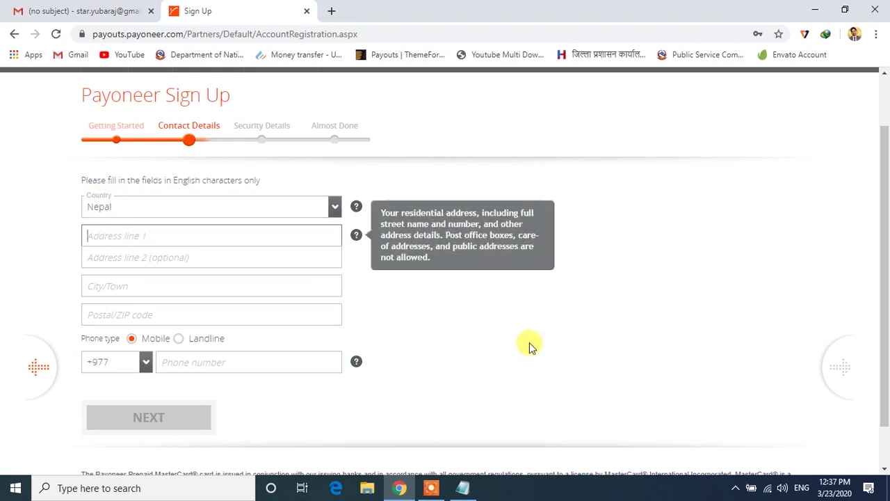
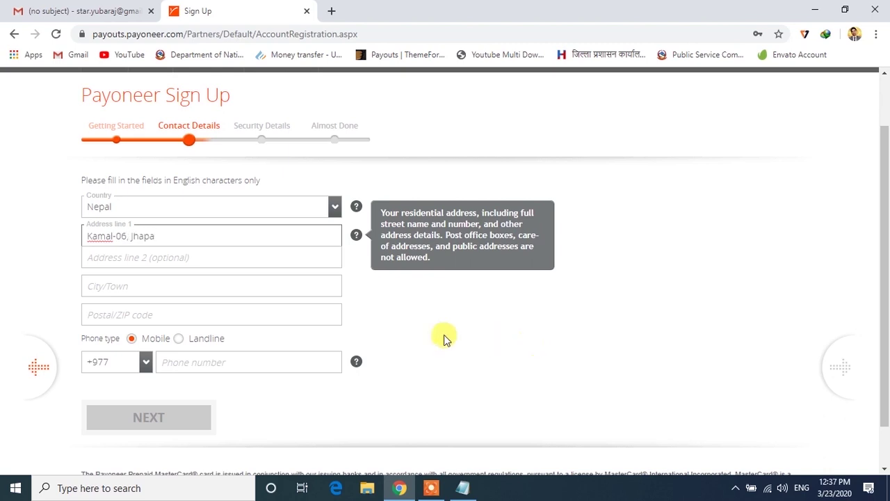
left_click(117, 257)
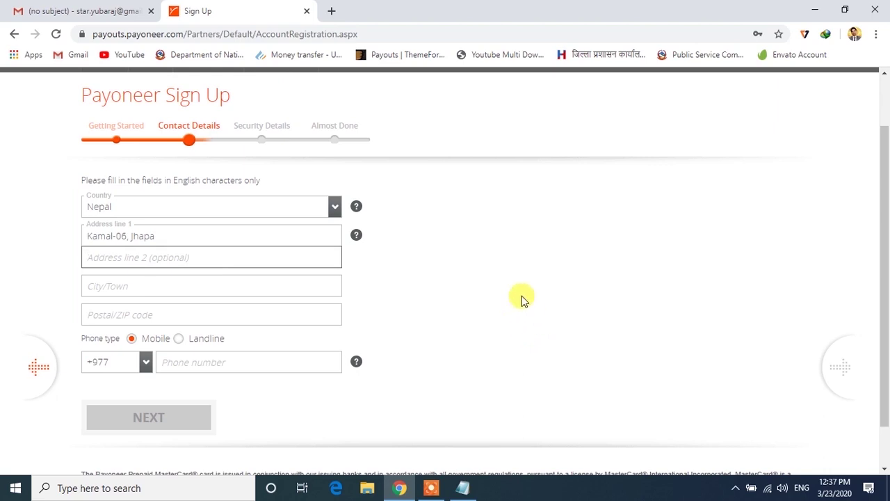
type("J")
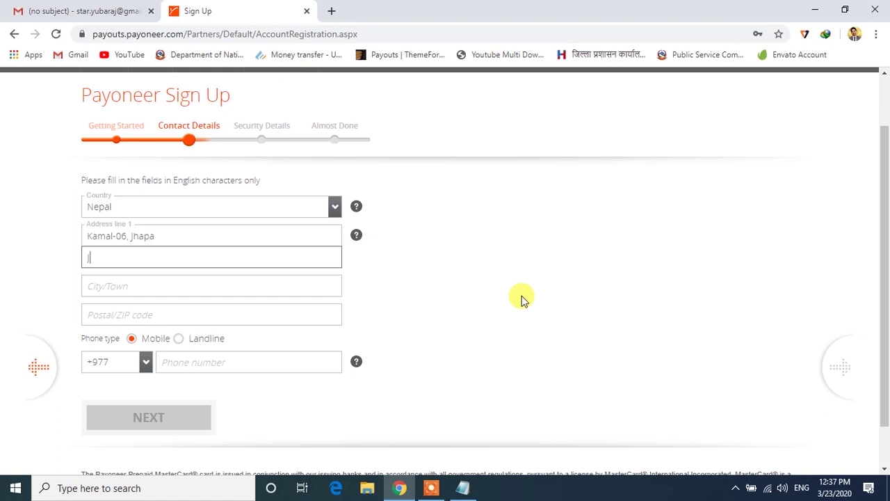
type("hapa")
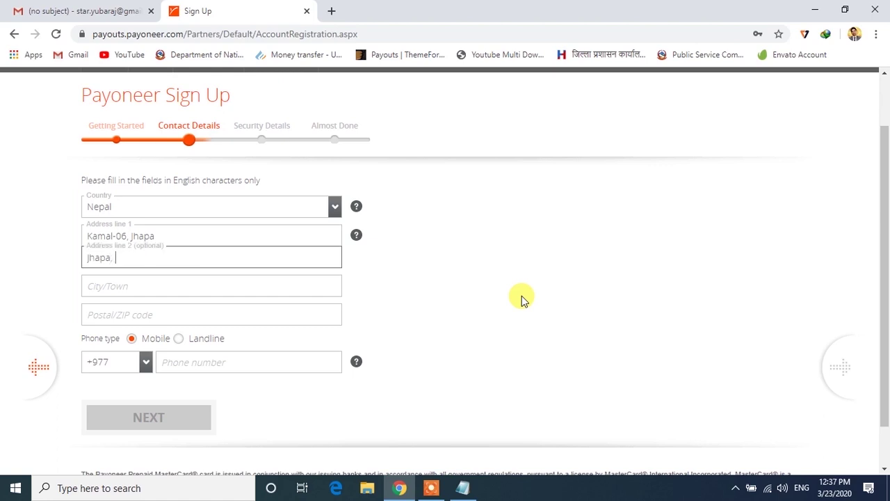
type(", Nepal")
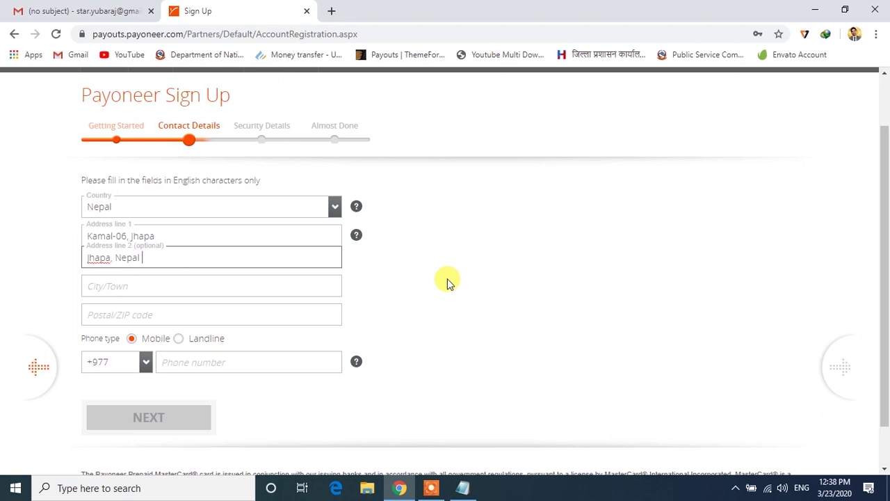
key("BackSpace")
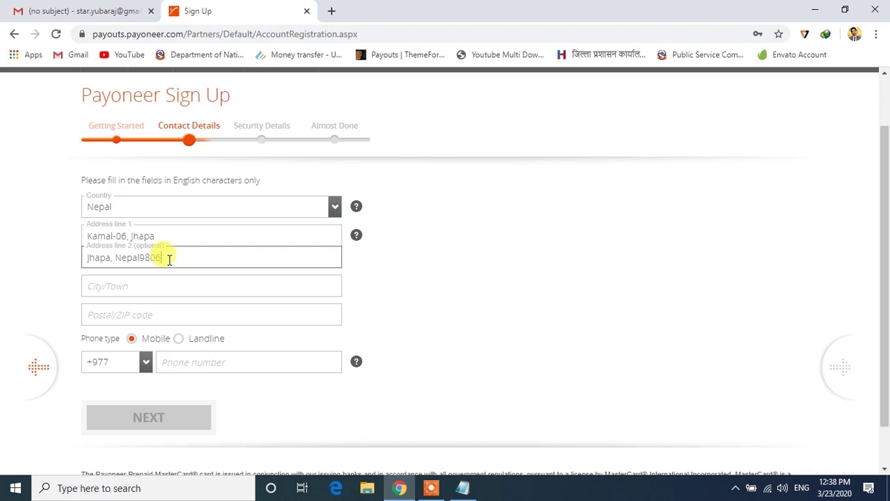
left_click(401, 279)
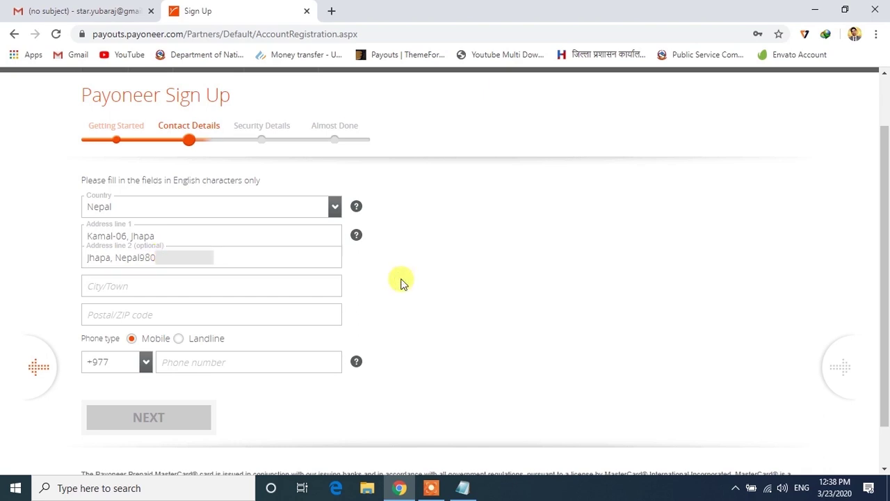
left_click(142, 258)
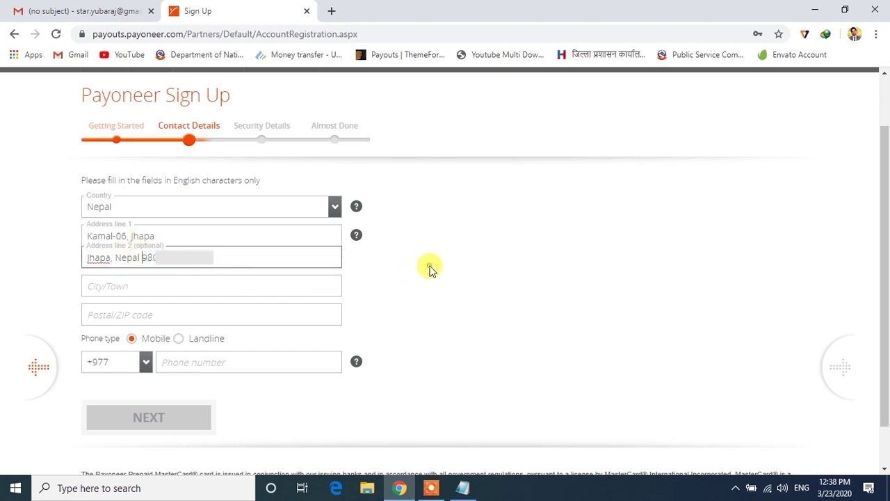
Fill in the city or town and the postal code.
left_click(135, 285)
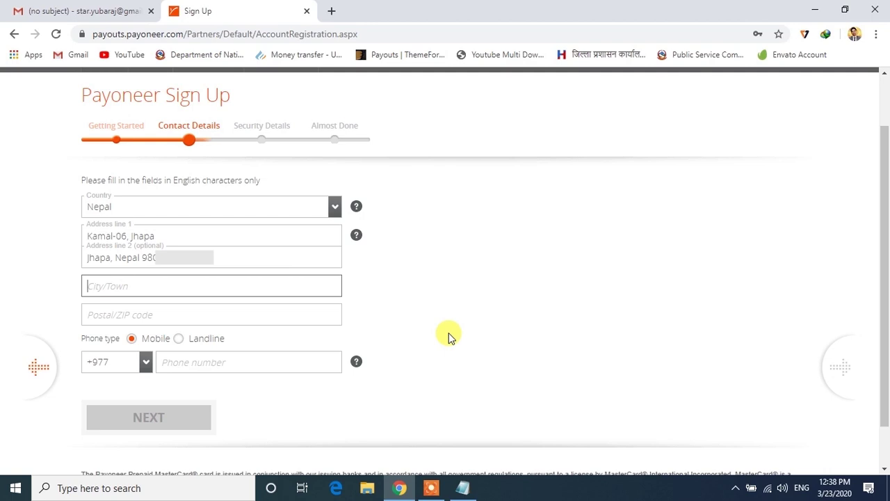
type("Damak")
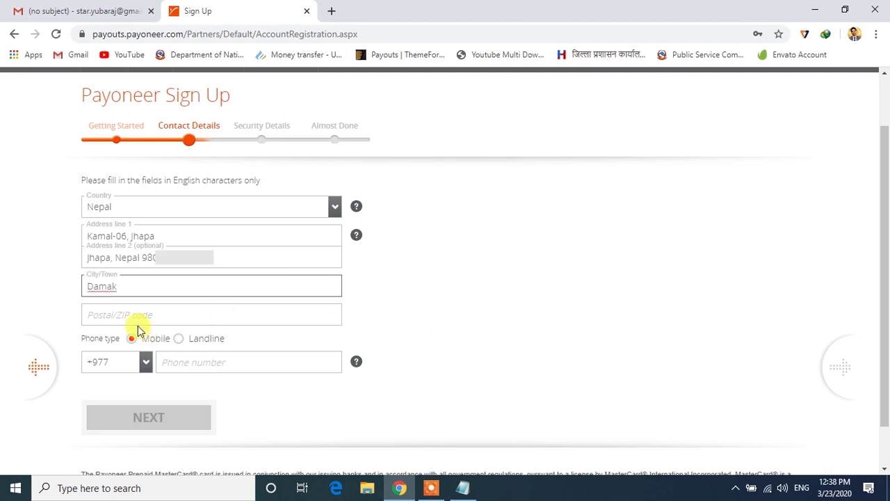
left_click(123, 313)
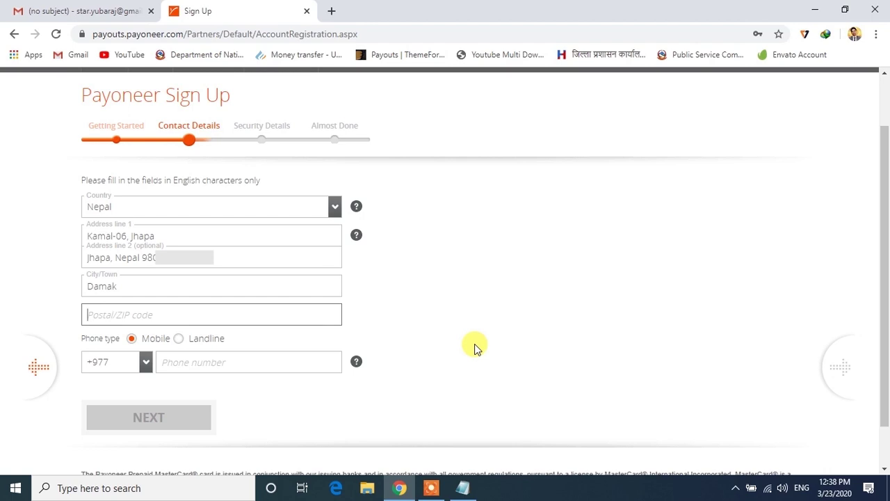
type("57217")
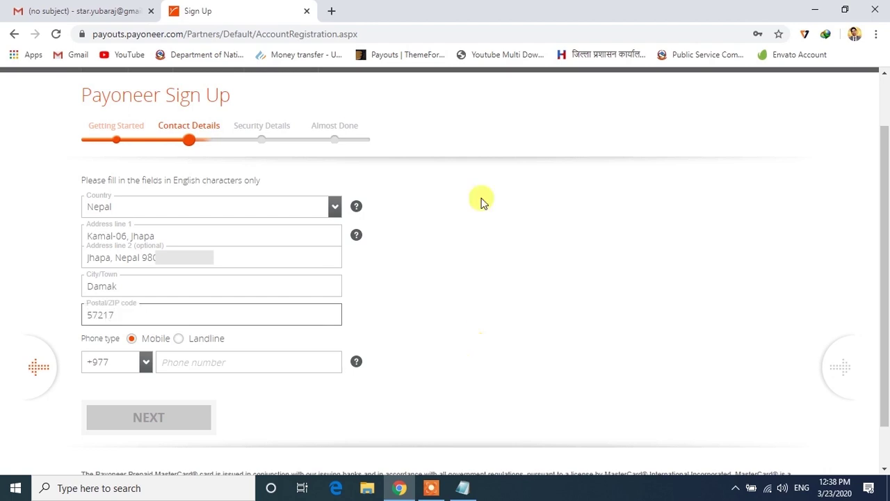
left_click(332, 11)
type("postal code ")
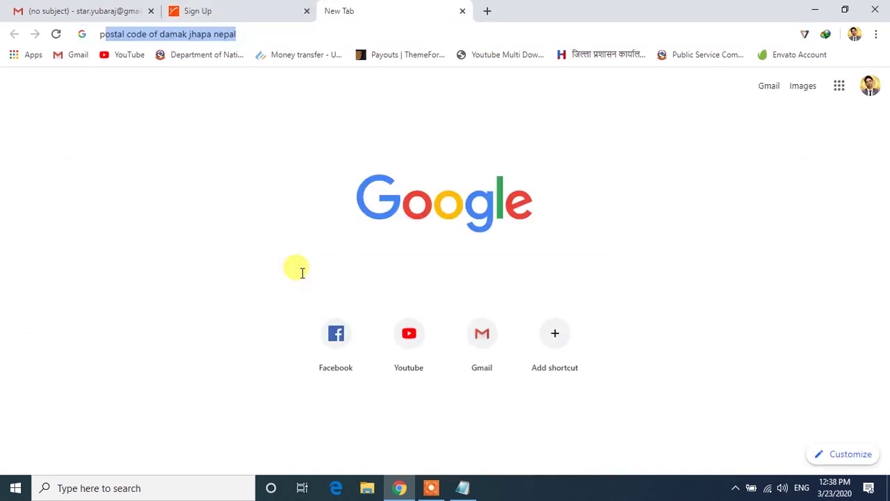
type("of ")
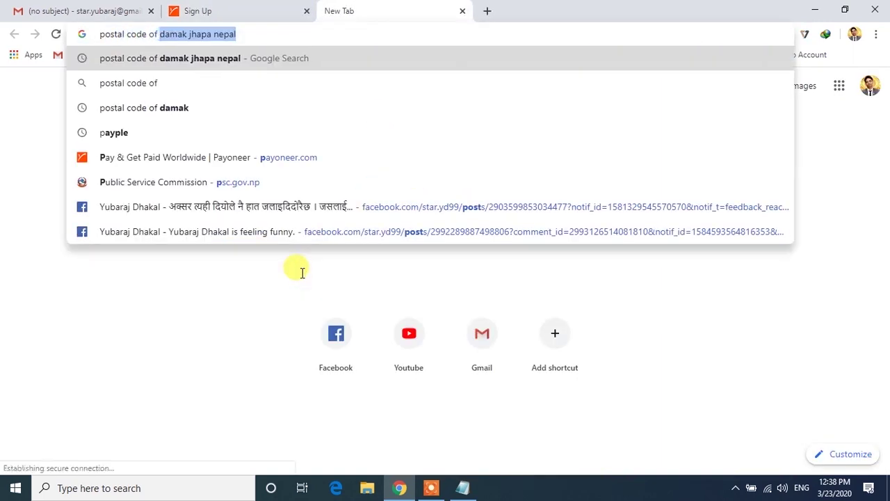
type("damak jhapa")
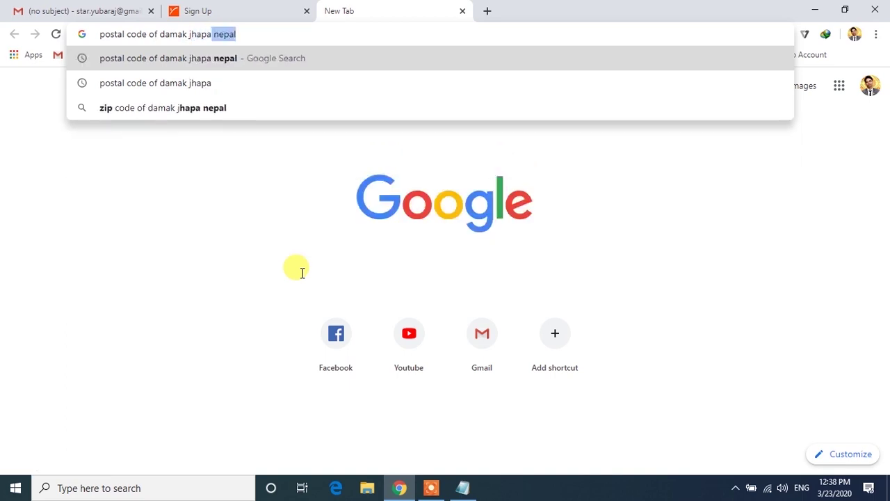
key("Return")
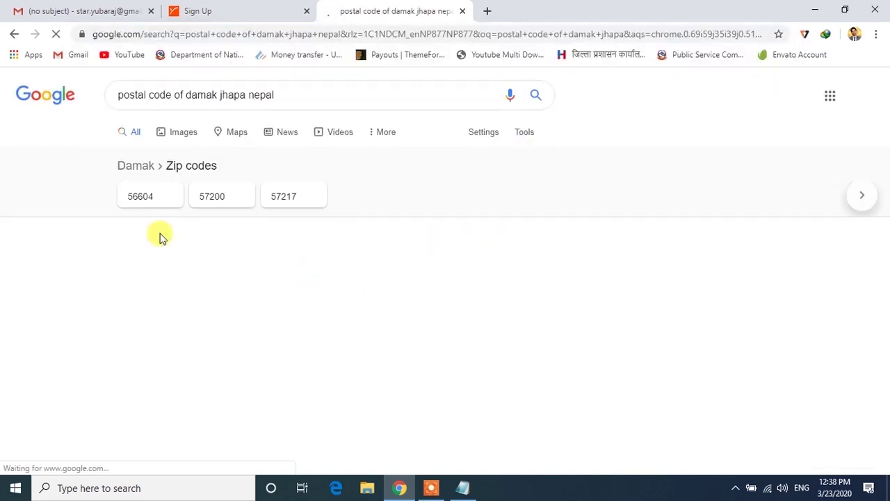
scroll(358, 316, "down", 3)
scroll(358, 316, "down", 6)
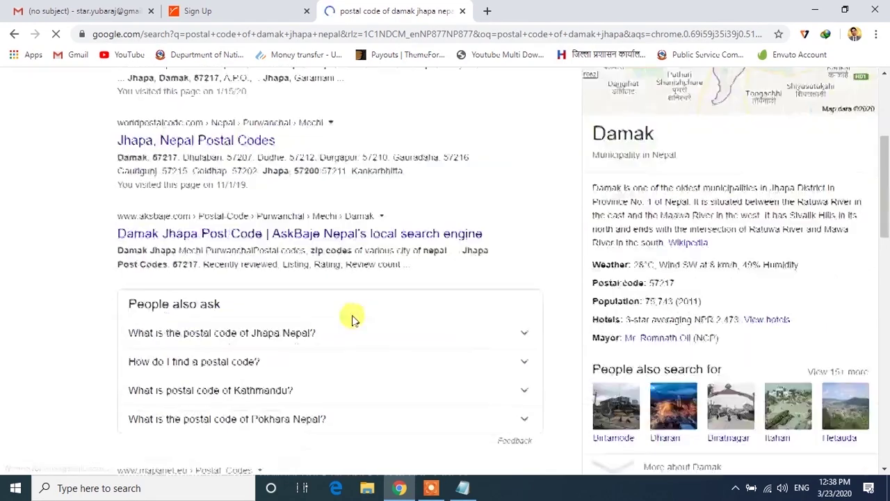
scroll(348, 308, "up", 5)
scroll(348, 309, "up", 3)
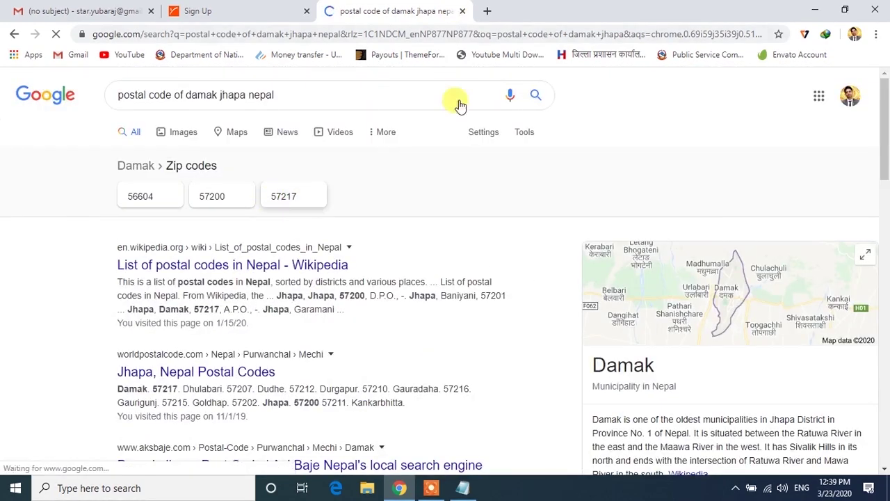
scroll(383, 310, "down", 7)
scroll(366, 342, "up", 3)
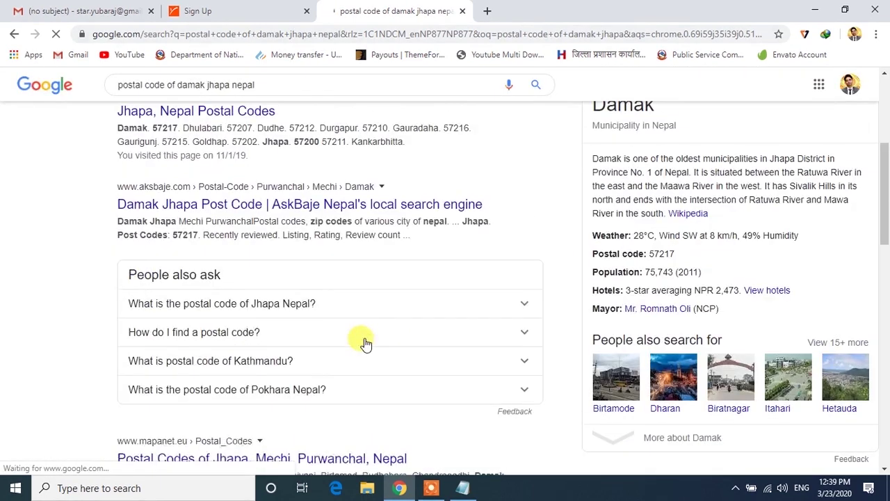
scroll(348, 279, "down", 4)
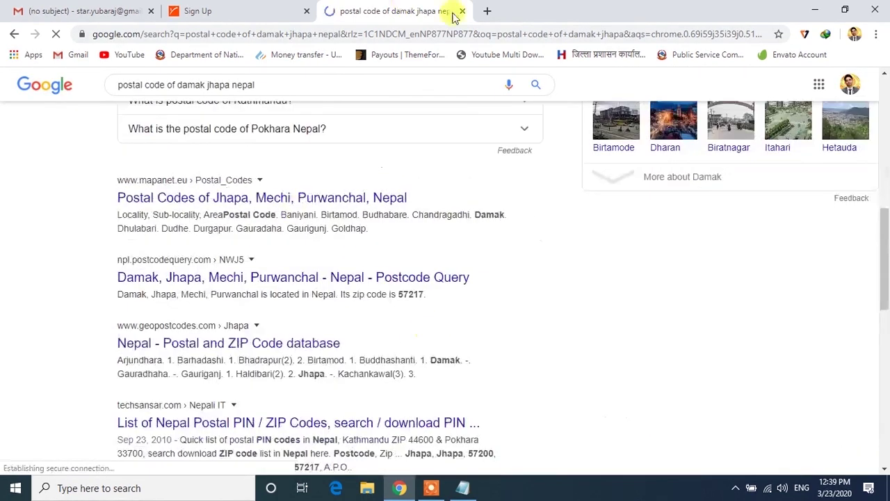
key("ctrl+w")
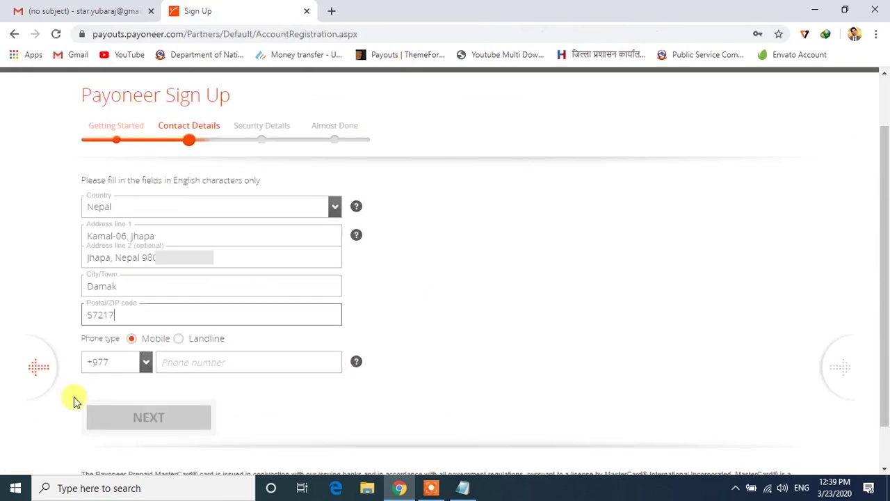
Enter the mobile phone number and submit the Contact Details step.
left_click(181, 365)
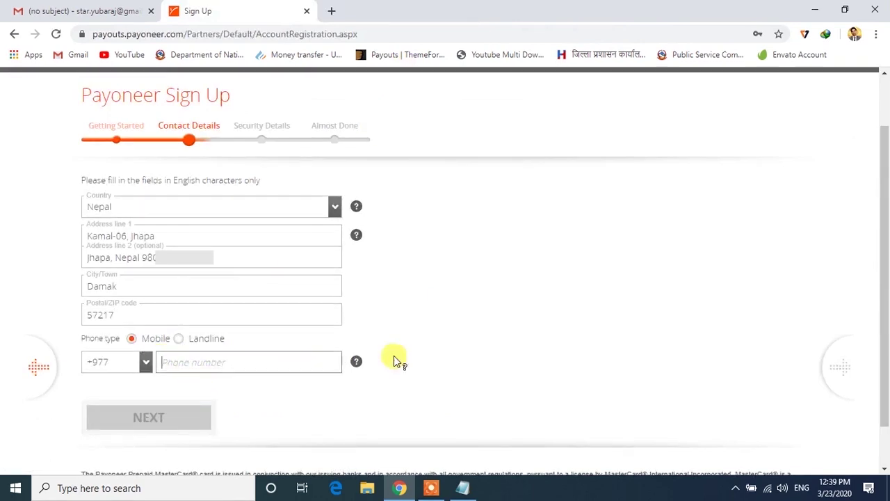
type("98")
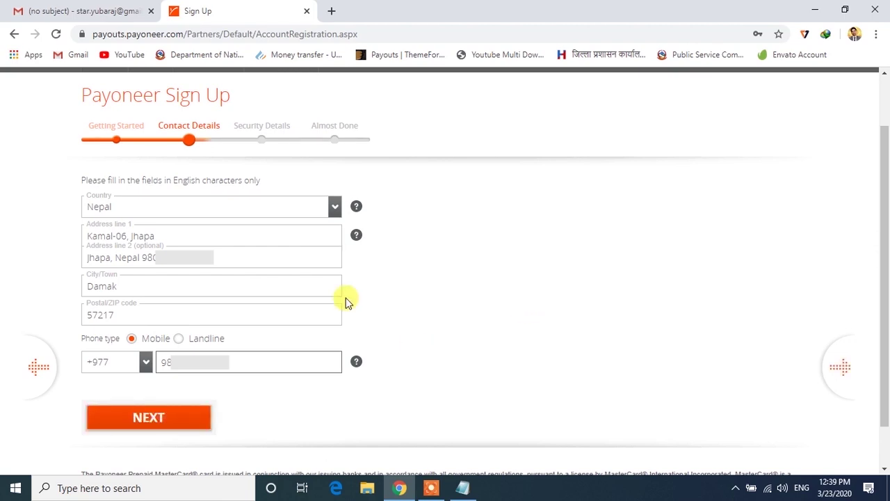
scroll(529, 297, "down", 1)
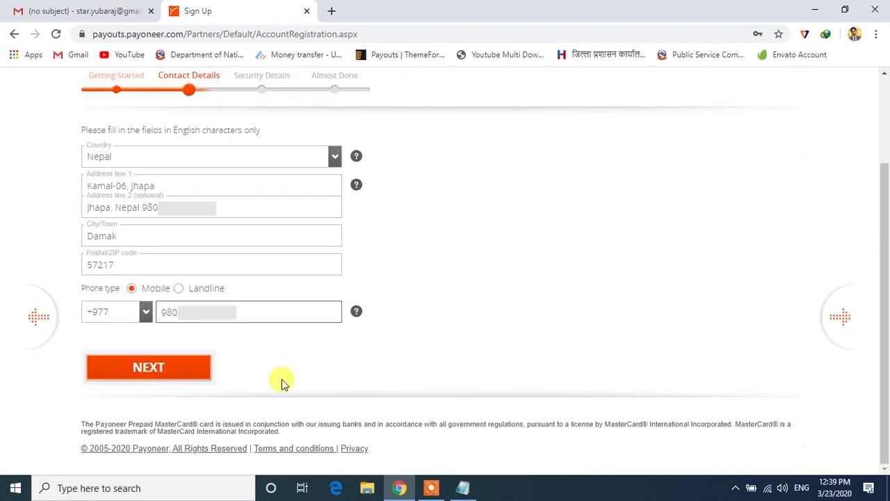
left_click(177, 371)
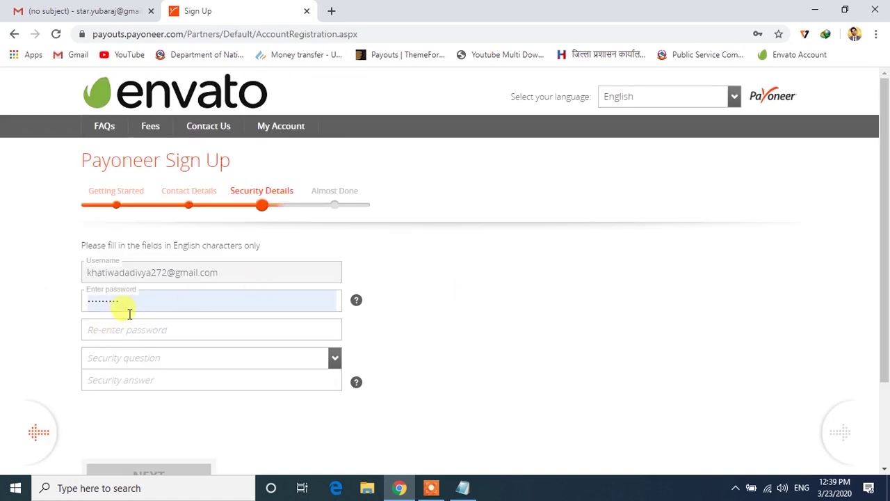
Replace the autofilled password with a new one and type it again to confirm.
double_click(109, 298)
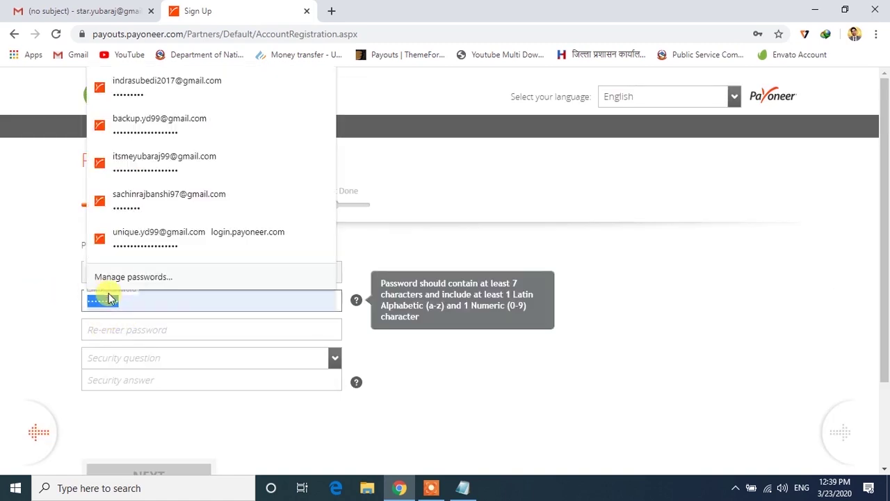
key("BackSpace")
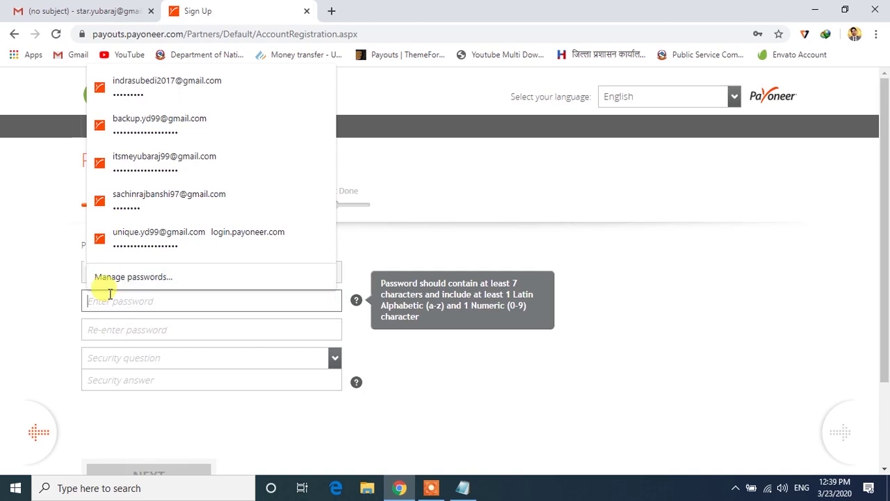
type("***")
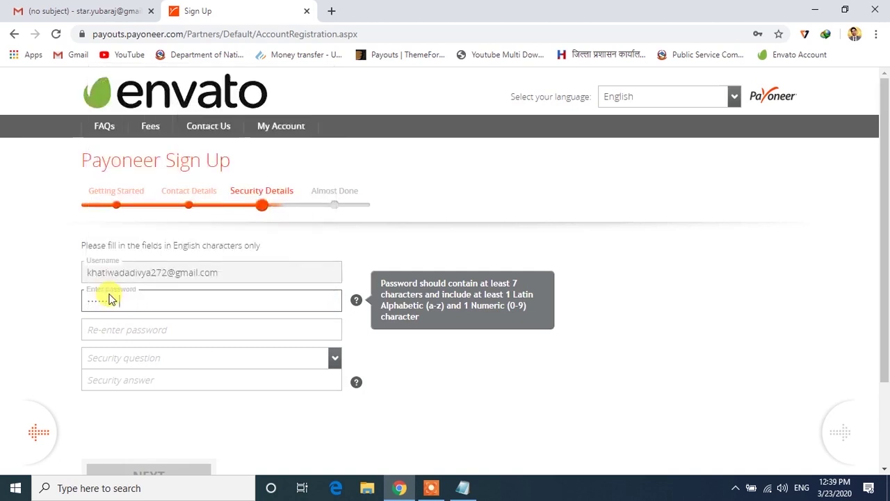
key("Tab")
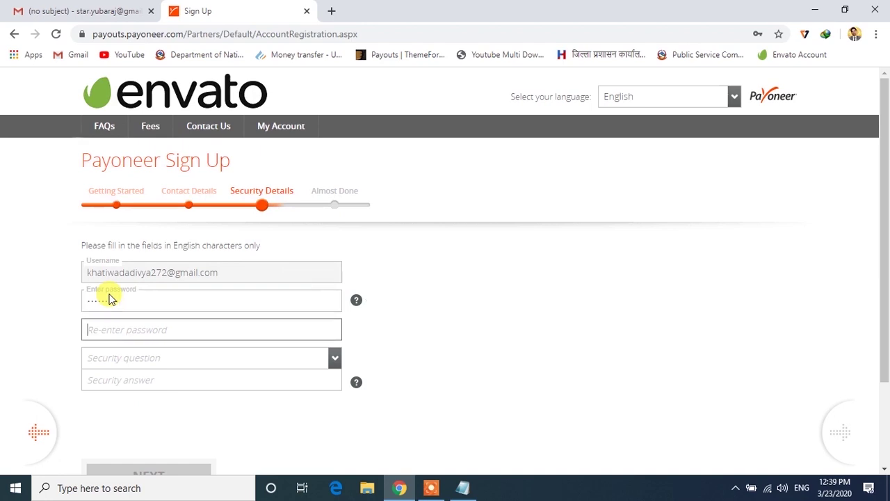
left_click(90, 331)
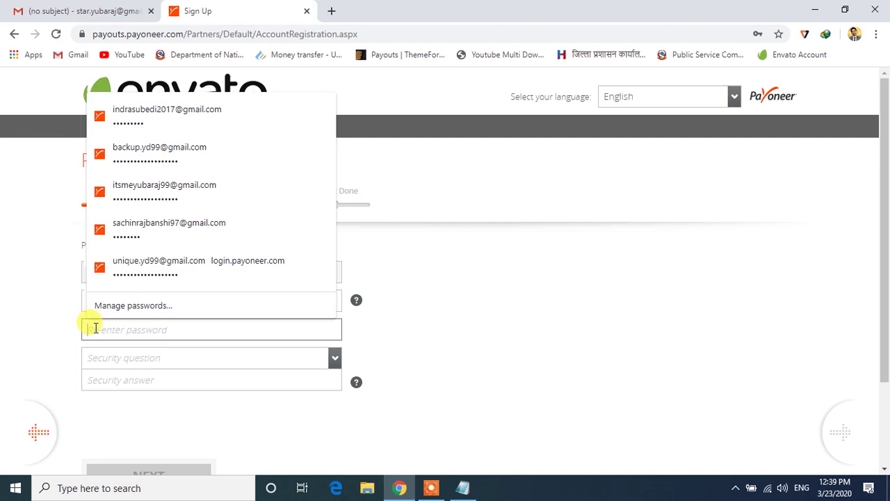
type("***")
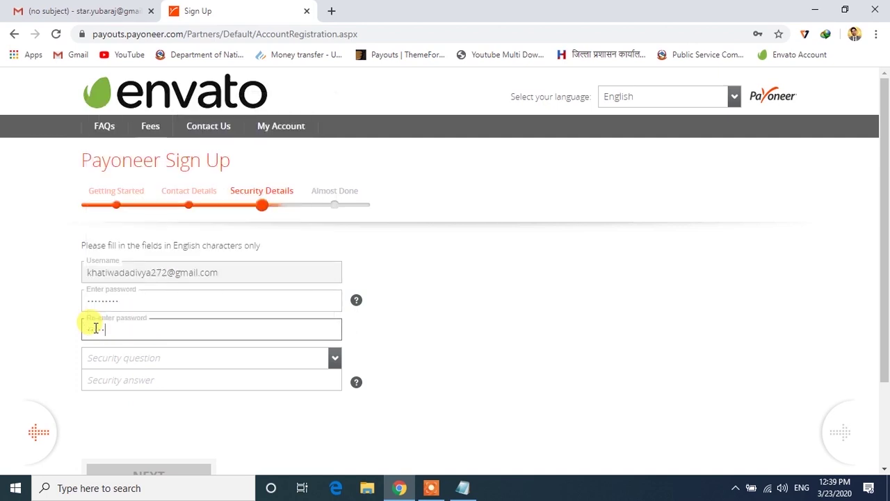
type("***")
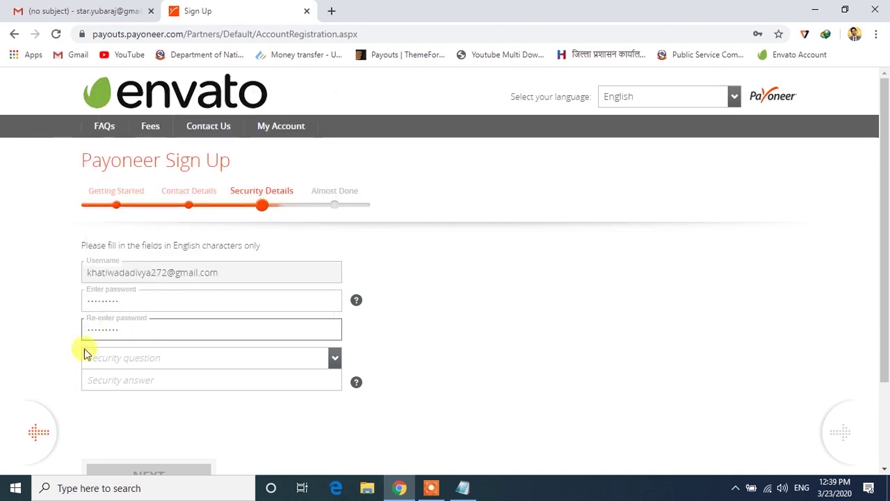
Choose 'What town was your father born in?', answer it, and submit Security Details.
left_click(112, 356)
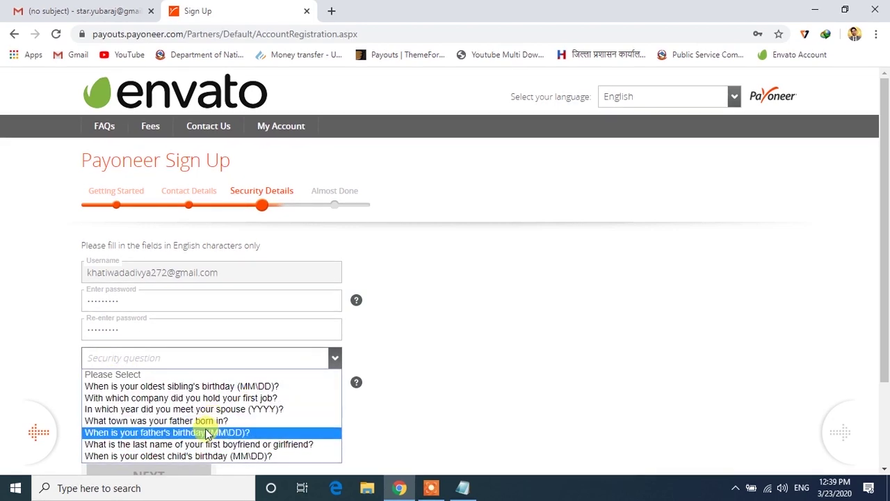
left_click(127, 421)
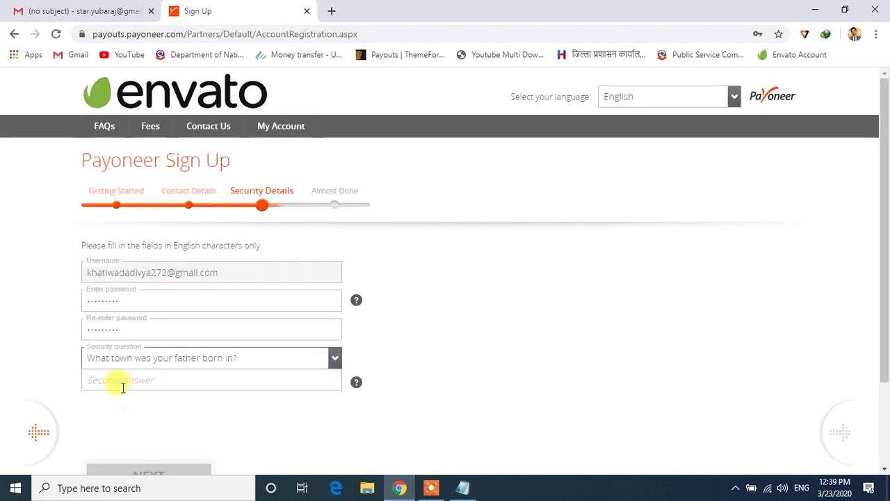
left_click(121, 383)
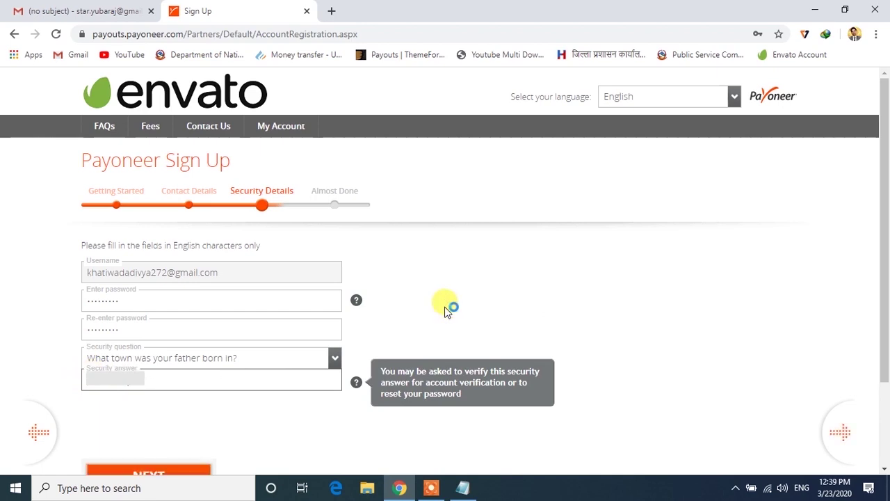
scroll(441, 306, "down", 1)
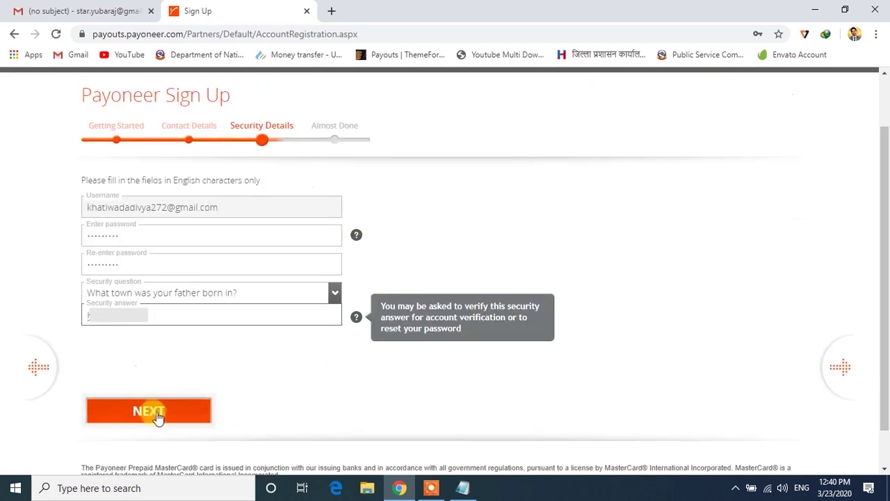
left_click(156, 412)
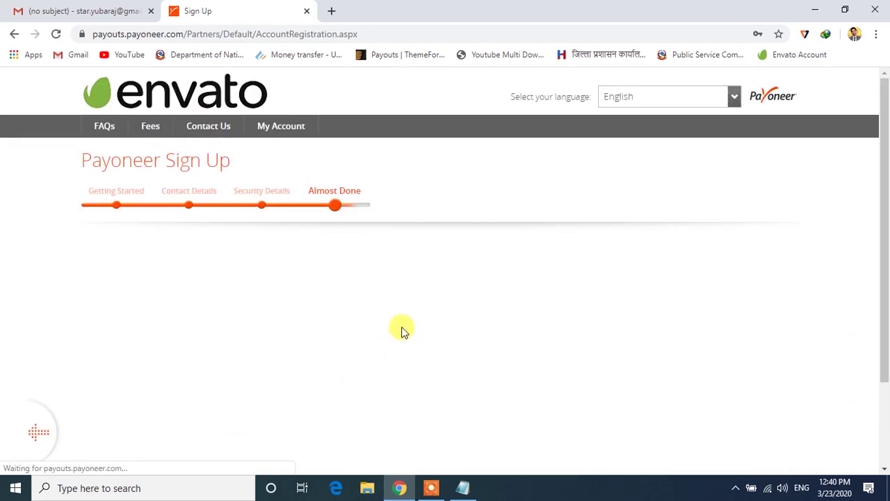
Keep National ID as the ID type for the Nepal-issued document.
scroll(402, 330, "down", 1)
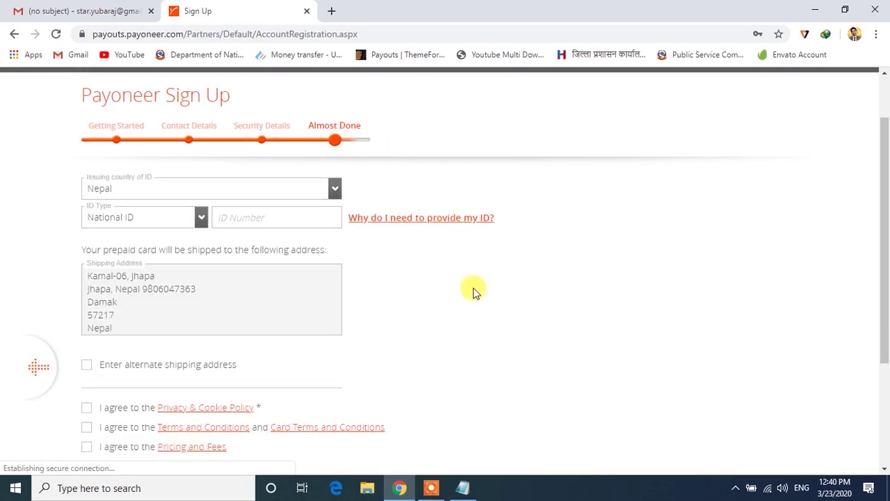
scroll(474, 292, "down", 2)
scroll(475, 292, "up", 3)
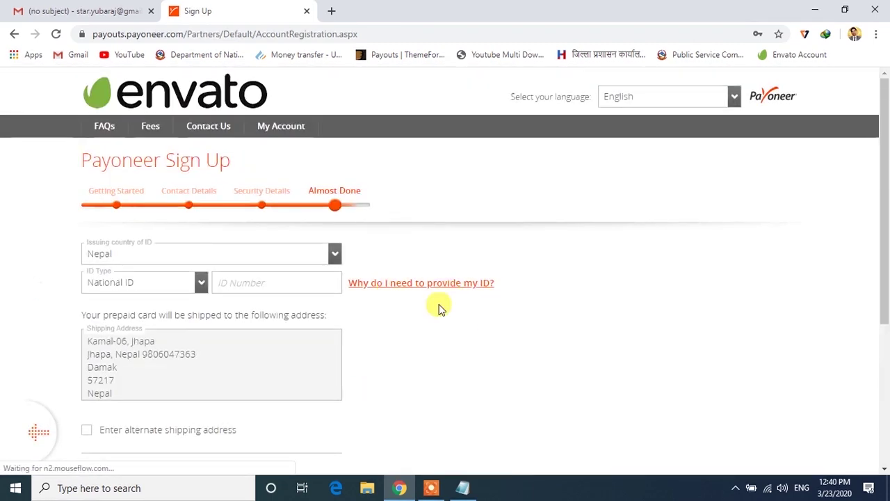
scroll(445, 309, "down", 1)
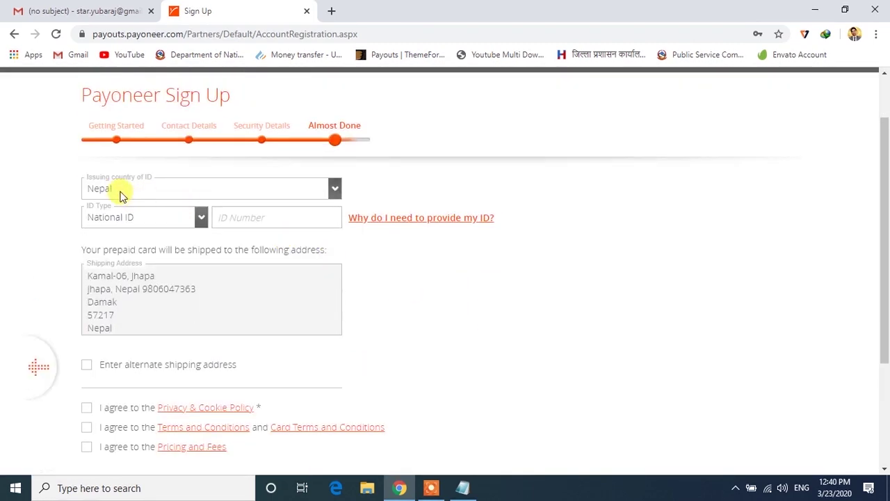
left_click(201, 219)
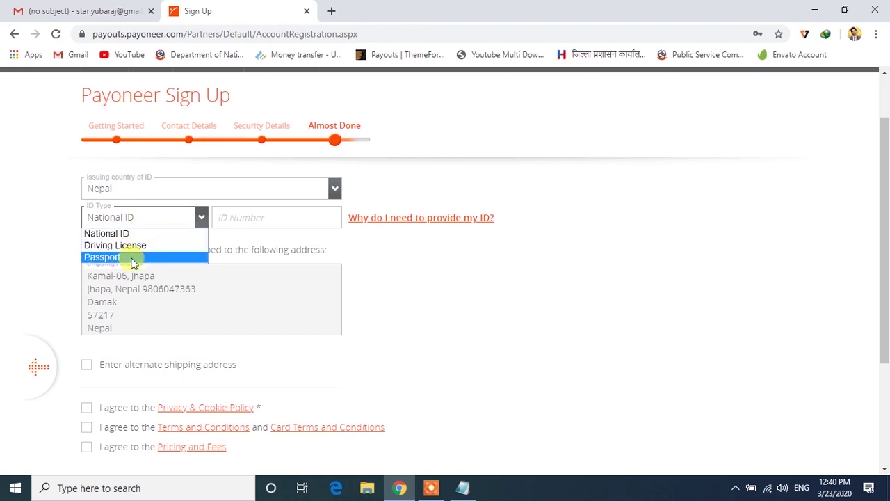
left_click(138, 234)
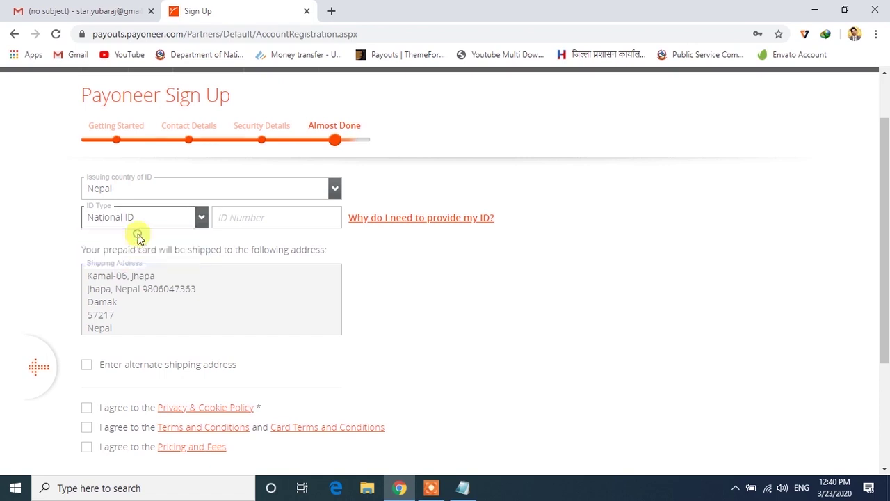
Paste the national ID number and replace its slash with a space.
left_click(240, 218)
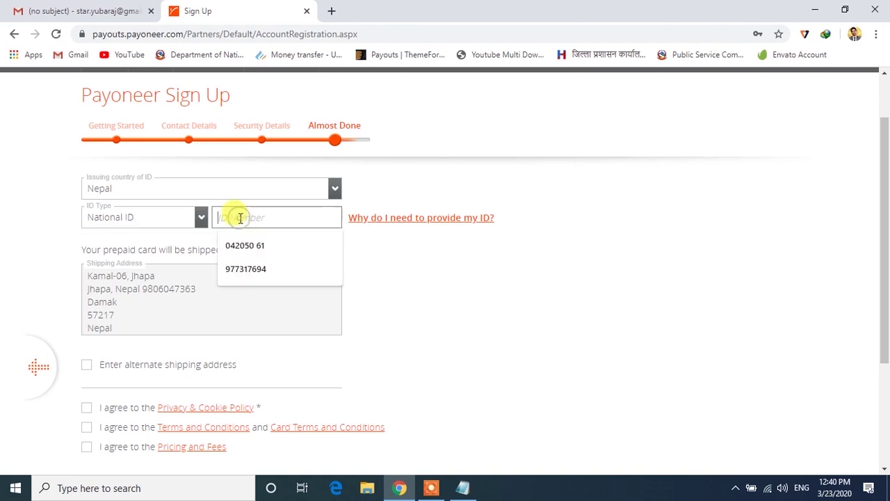
left_click(255, 221)
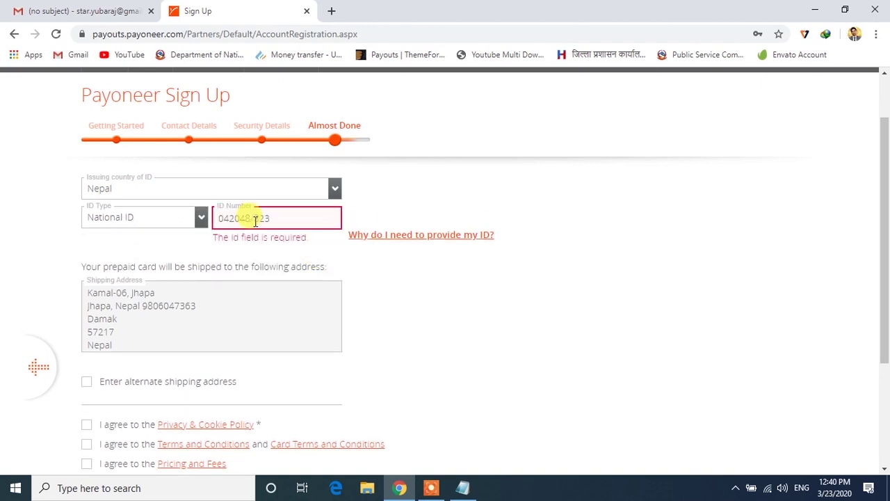
key("ctrl+a")
key("BackSpace")
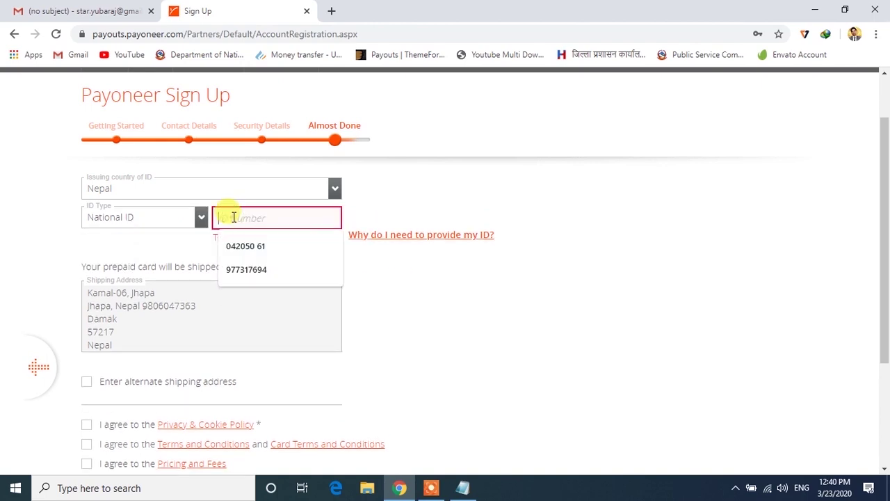
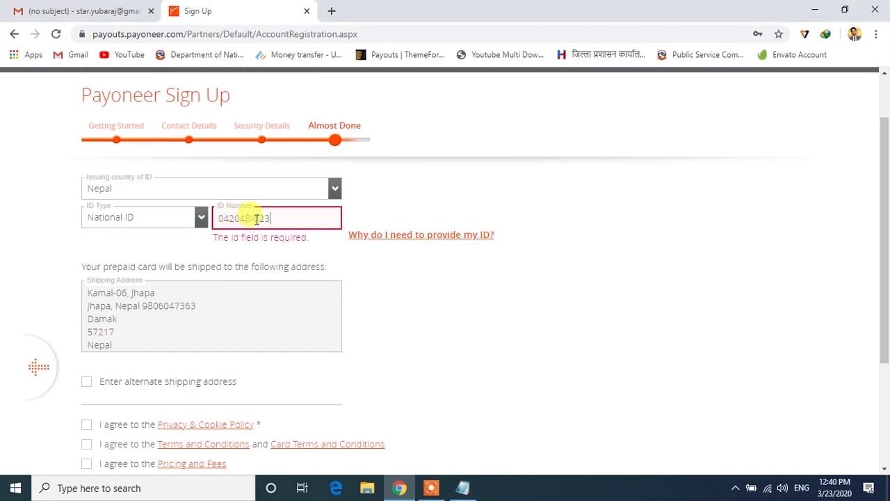
key("Left")
key("Left")
key("Left")
key("BackSpace")
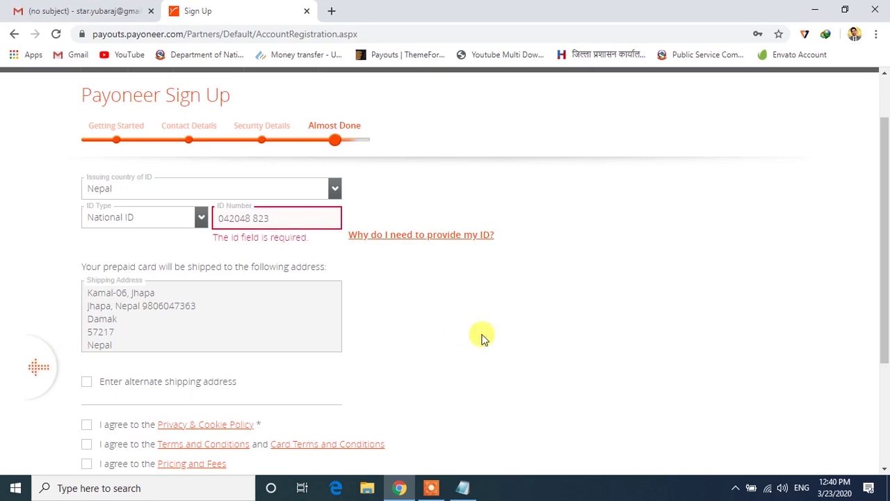
Commit the ID number so its validation error clears.
scroll(487, 337, "down", 1)
scroll(487, 337, "down", 2)
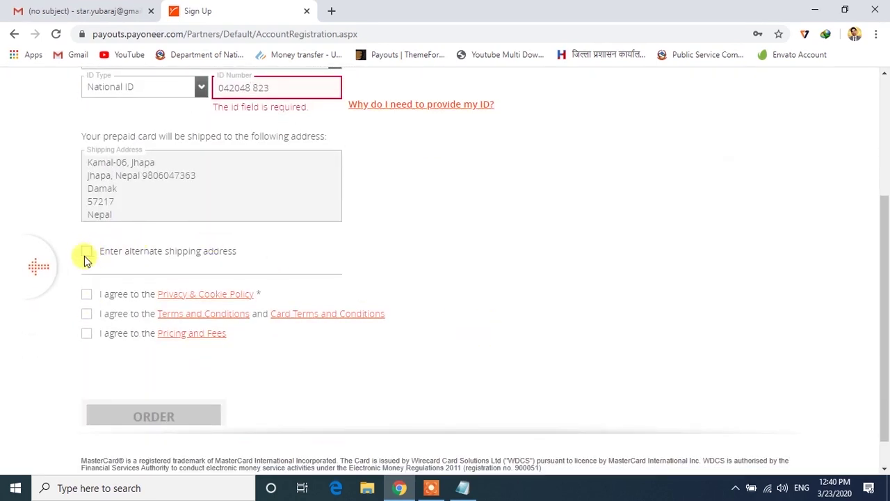
left_click(87, 253)
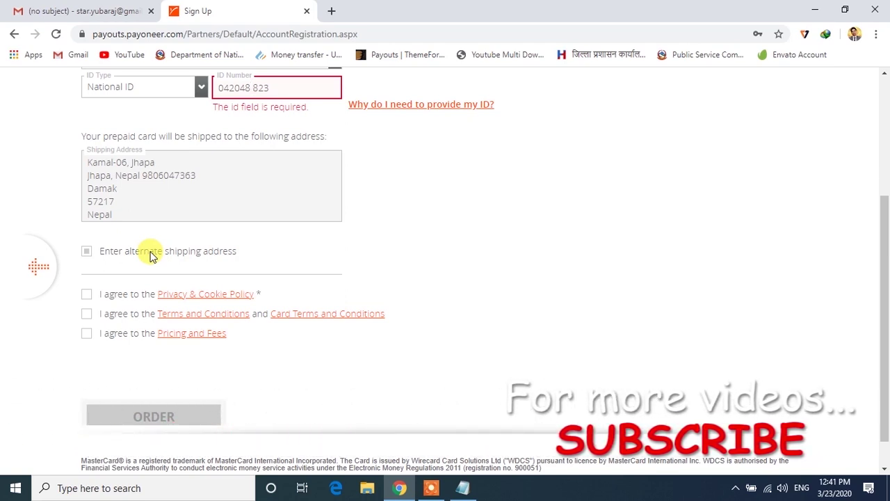
left_click(87, 299)
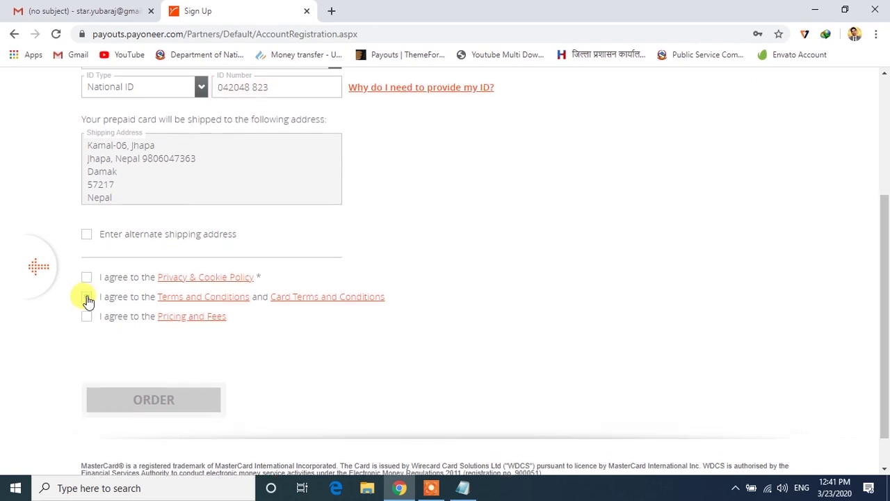
Agree to the Privacy & Cookie Policy, Terms and Conditions, and Pricing and Fees, then ORDER.
left_click(87, 279)
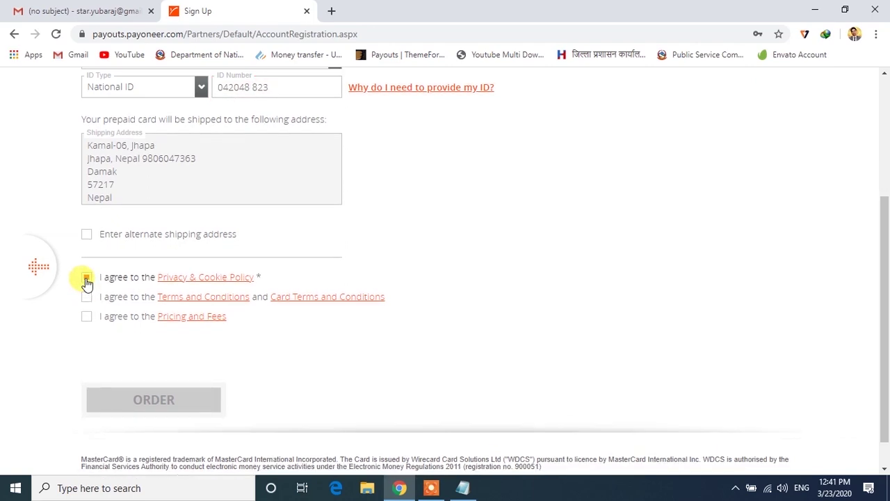
left_click(87, 296)
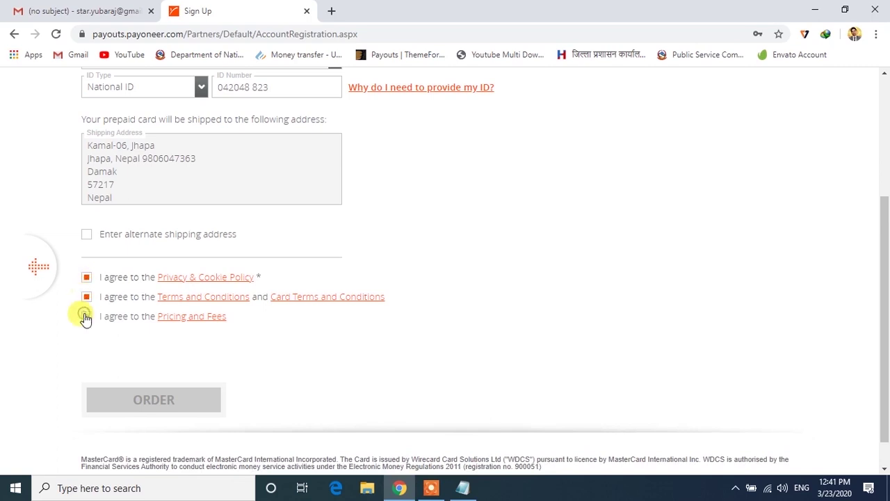
left_click(86, 317)
left_click(137, 404)
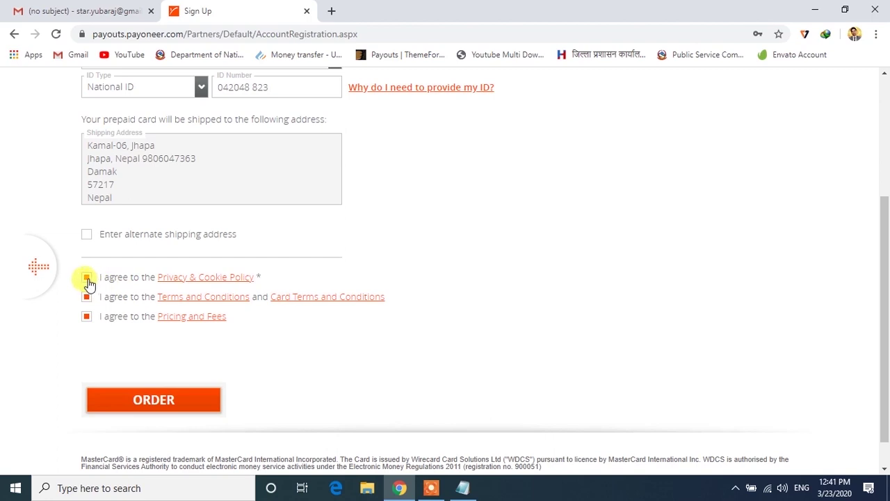
left_click(150, 403)
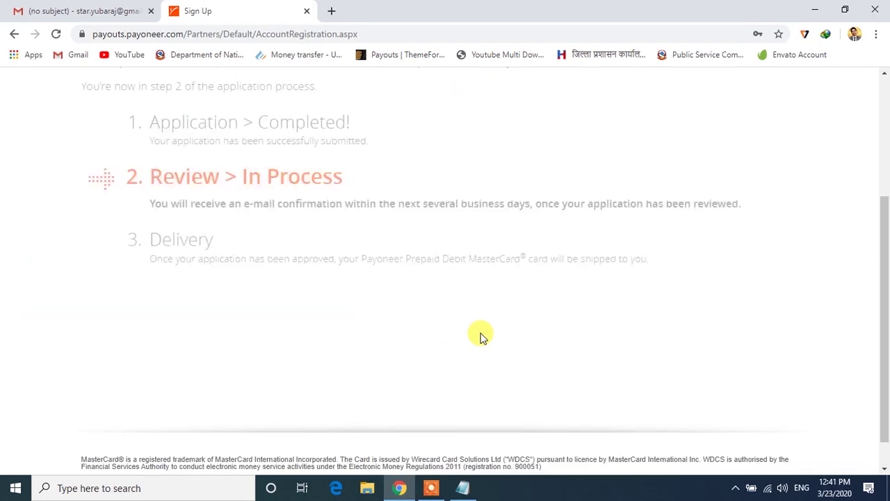
Scroll through the Congratulations page showing the application under review at step 2 of 3.
scroll(483, 336, "up", 3)
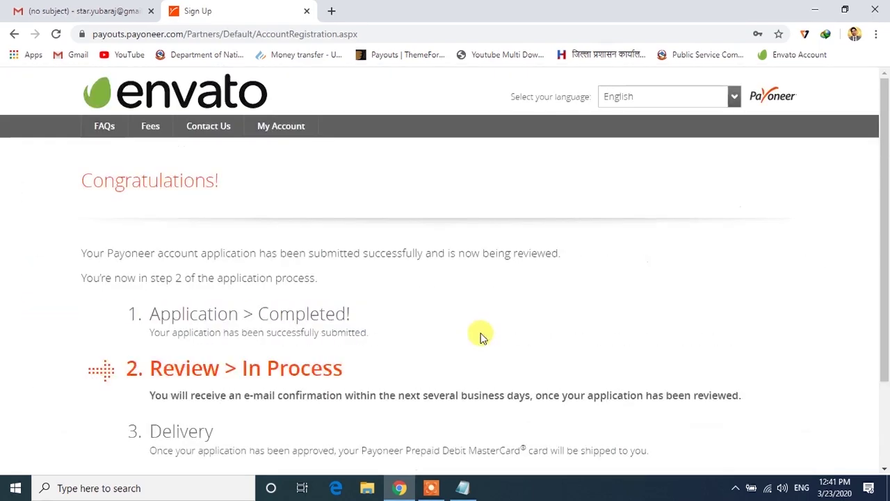
scroll(475, 332, "down", 3)
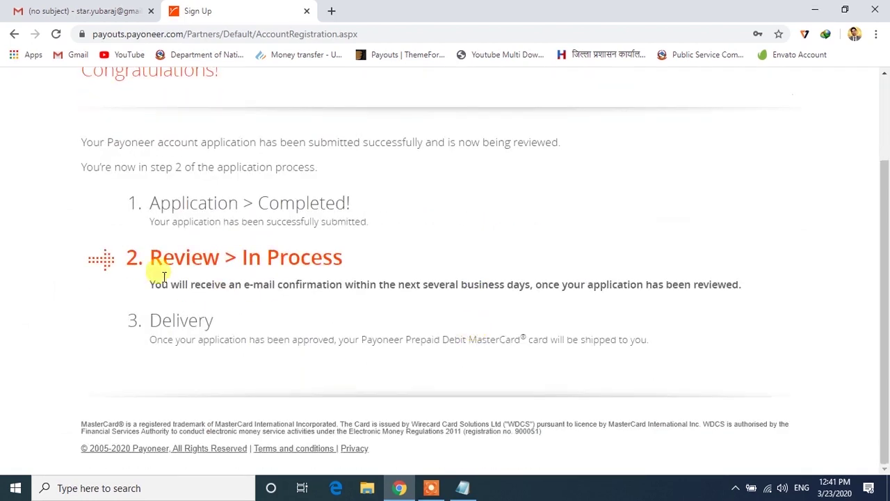